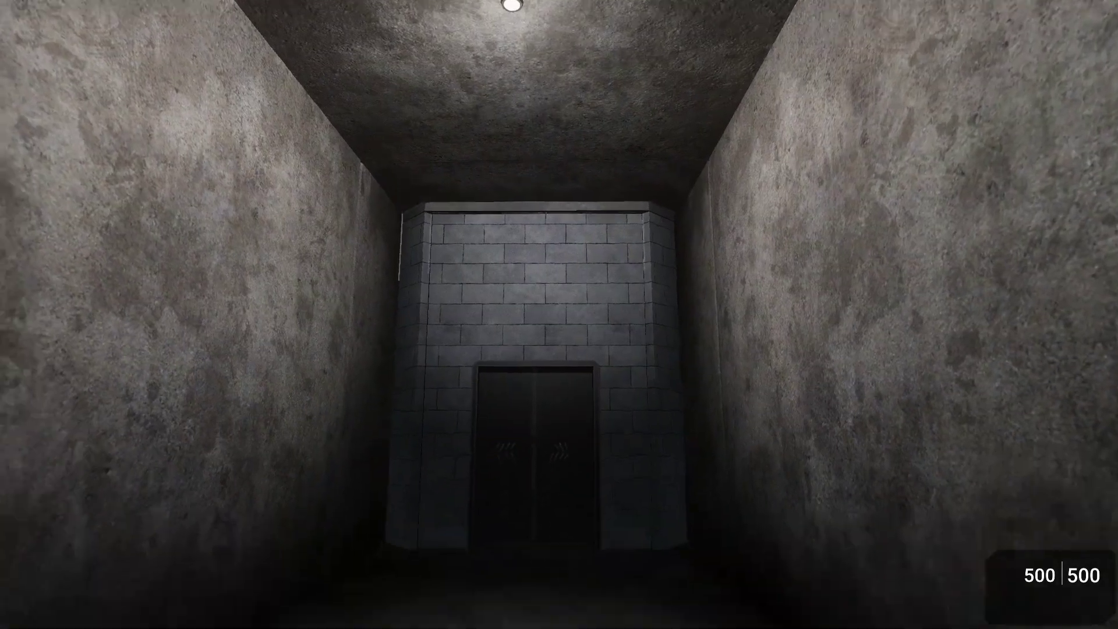
- Walk through the corridor to the elevator in the running test level and open its doors
key(w)
key(w)
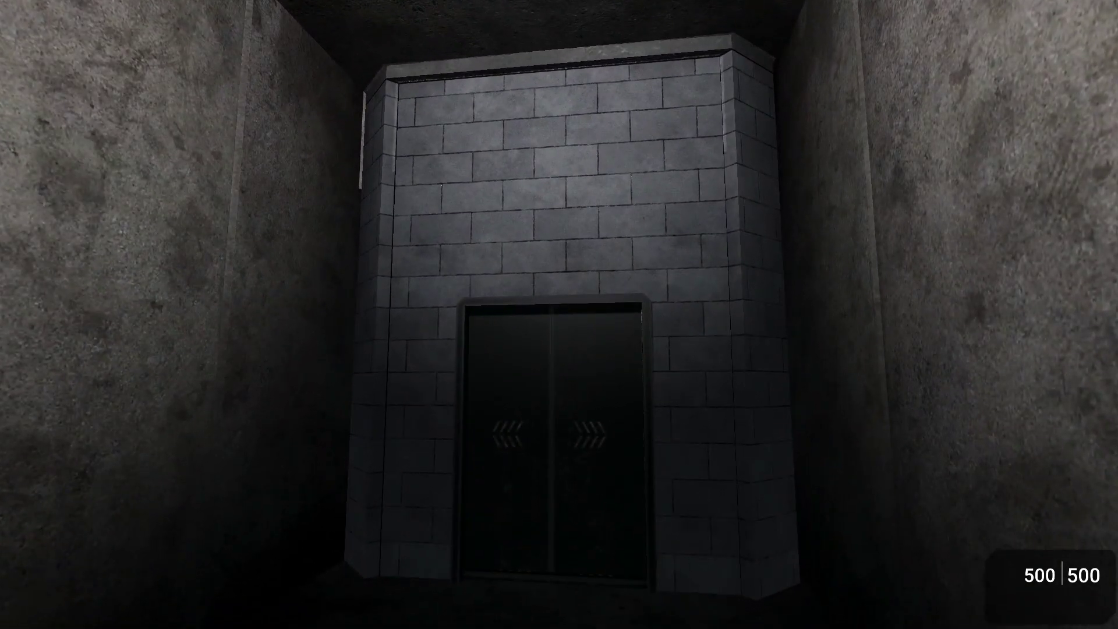
key(d)
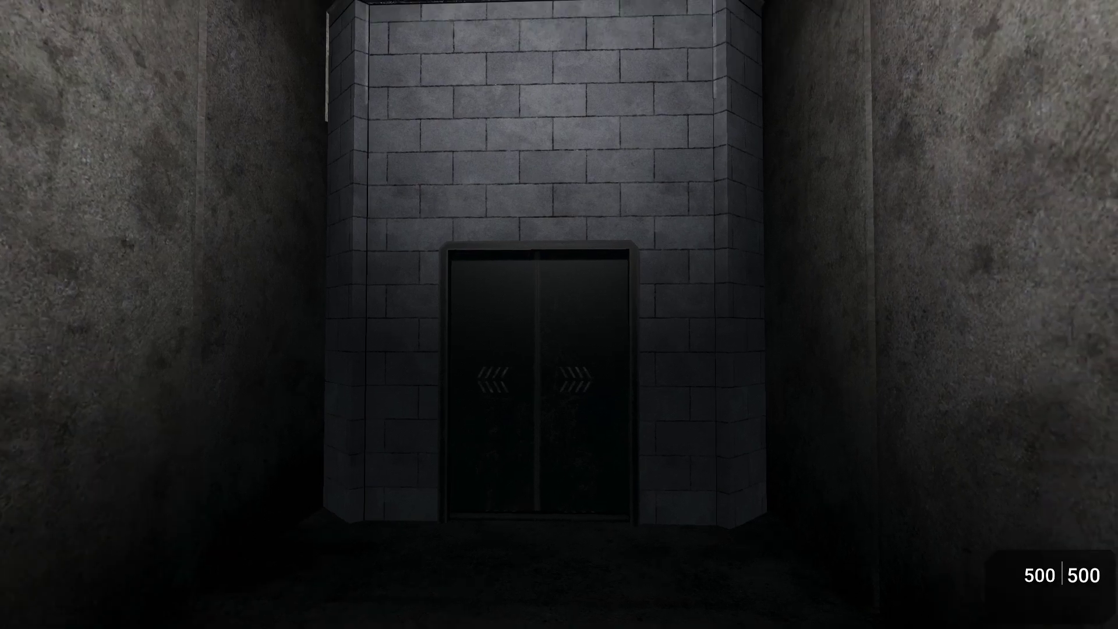
key(w)
key(w)
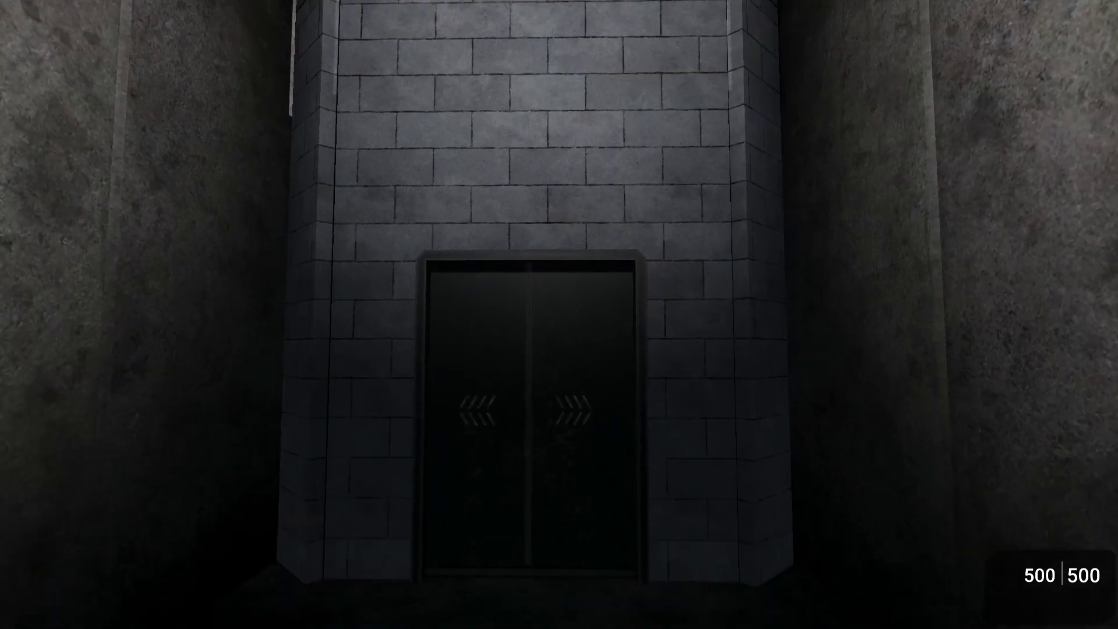
key(e)
- Enter the elevator and turn on its red switch to ride it
key(w)
key(w)
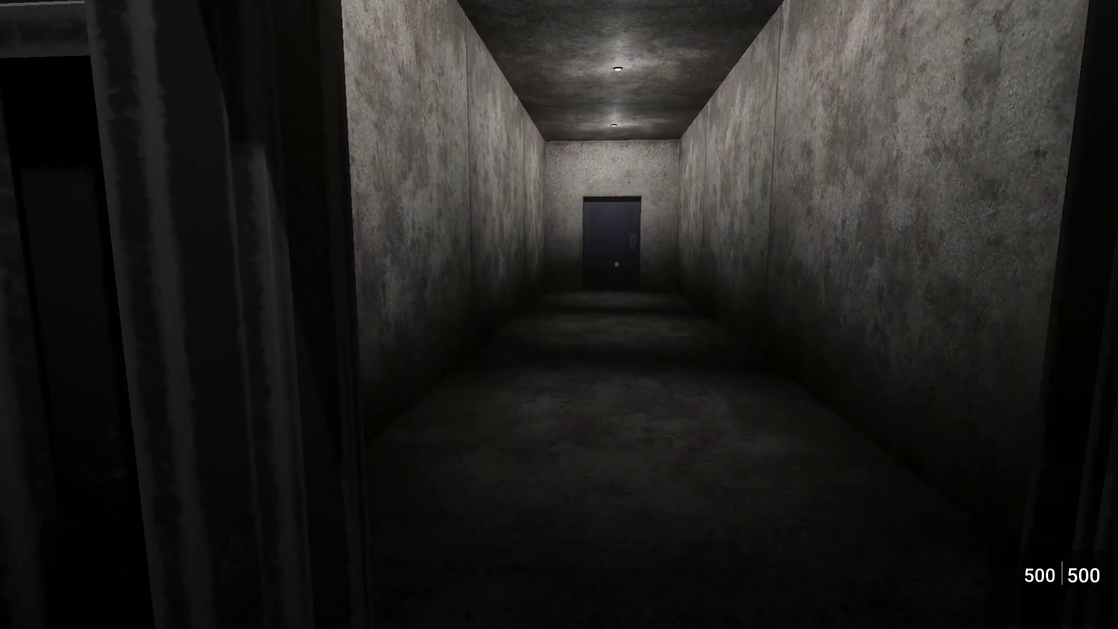
key(w)
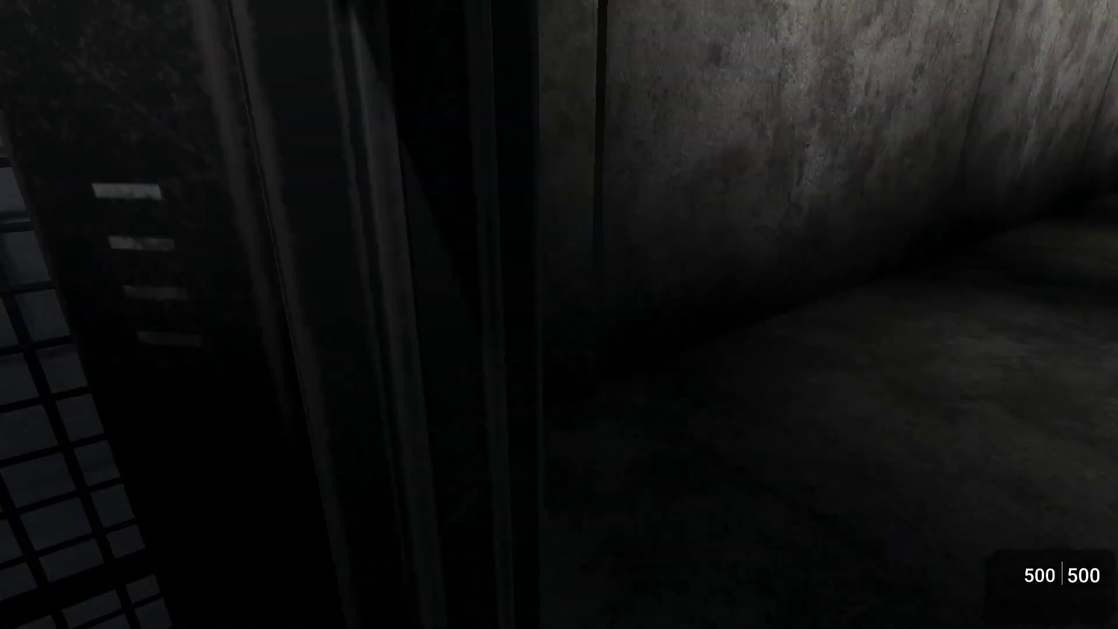
key(w)
key(w)
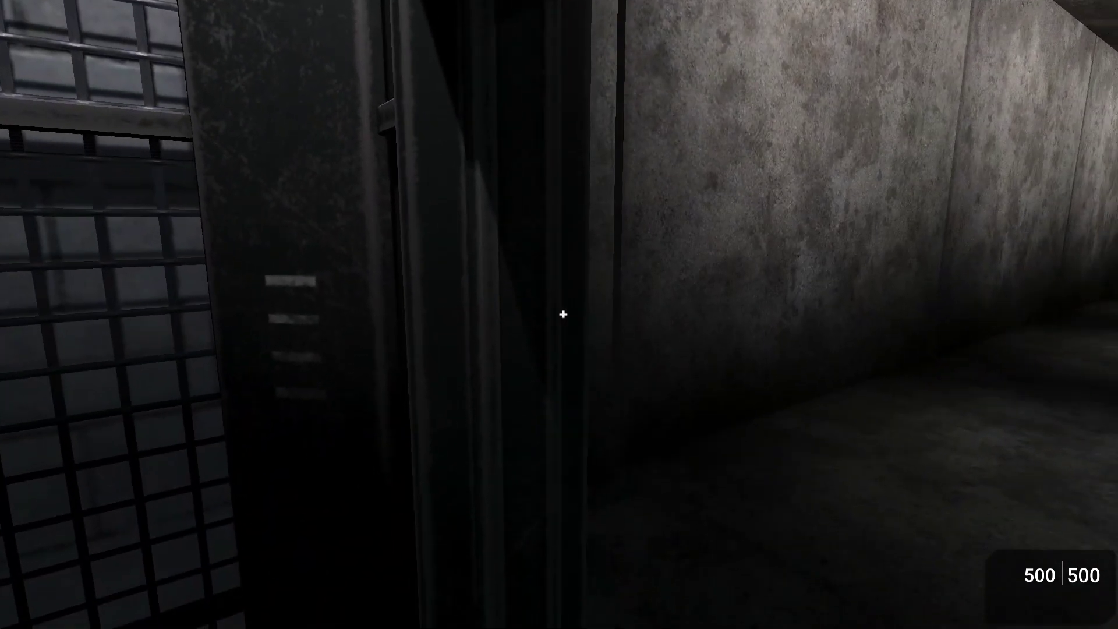
key(w)
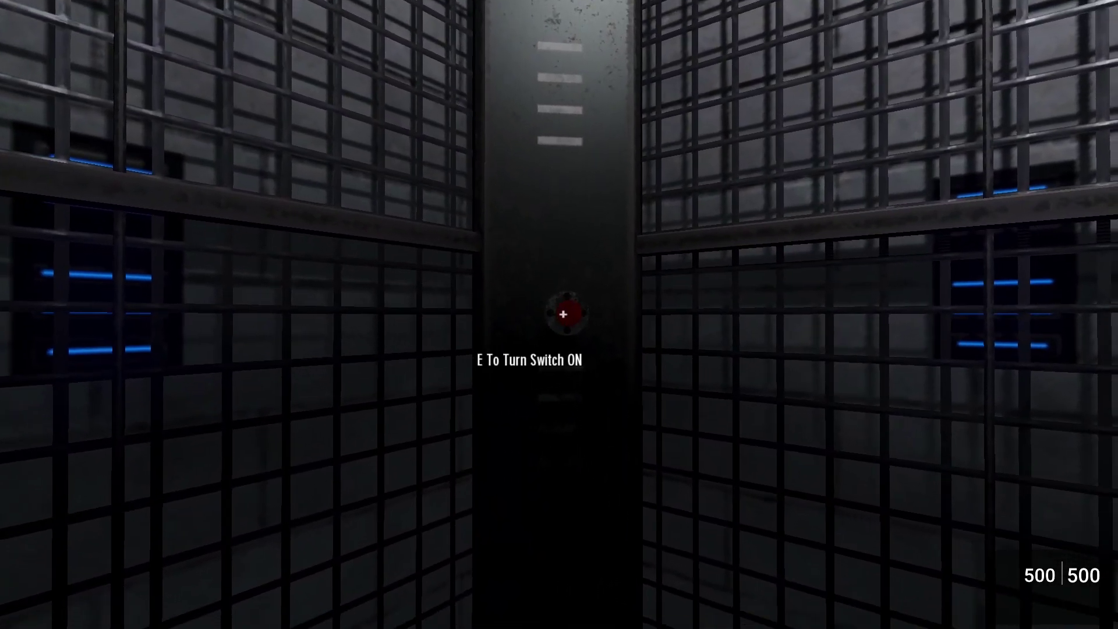
key(e)
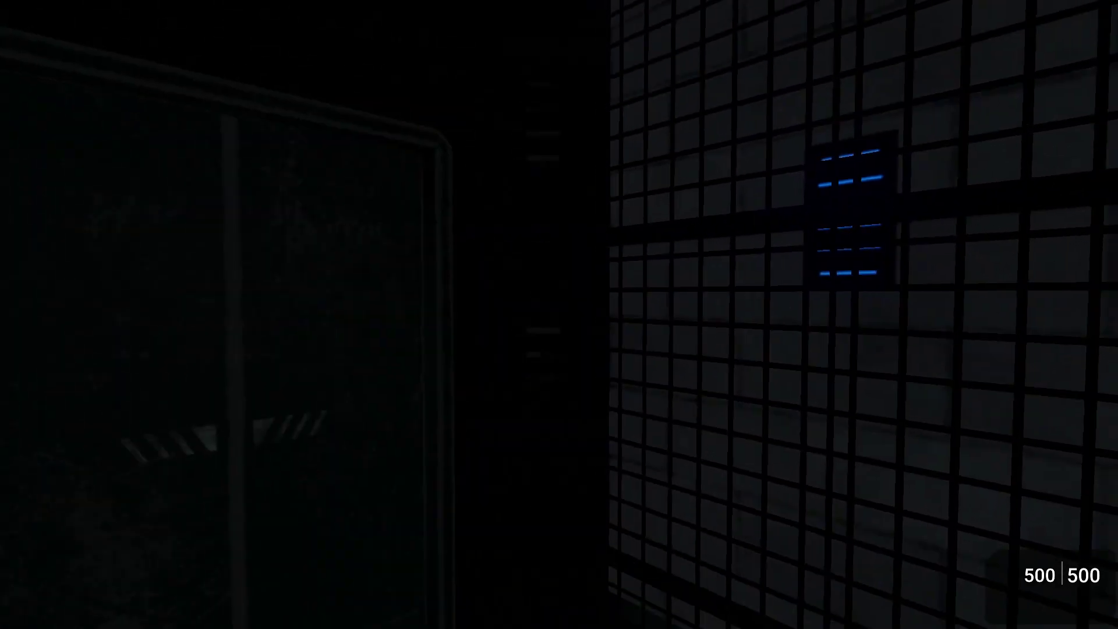
- Open the elevator doors and walk out to the street crossing with the illuminated billboards
key(e)
key(w)
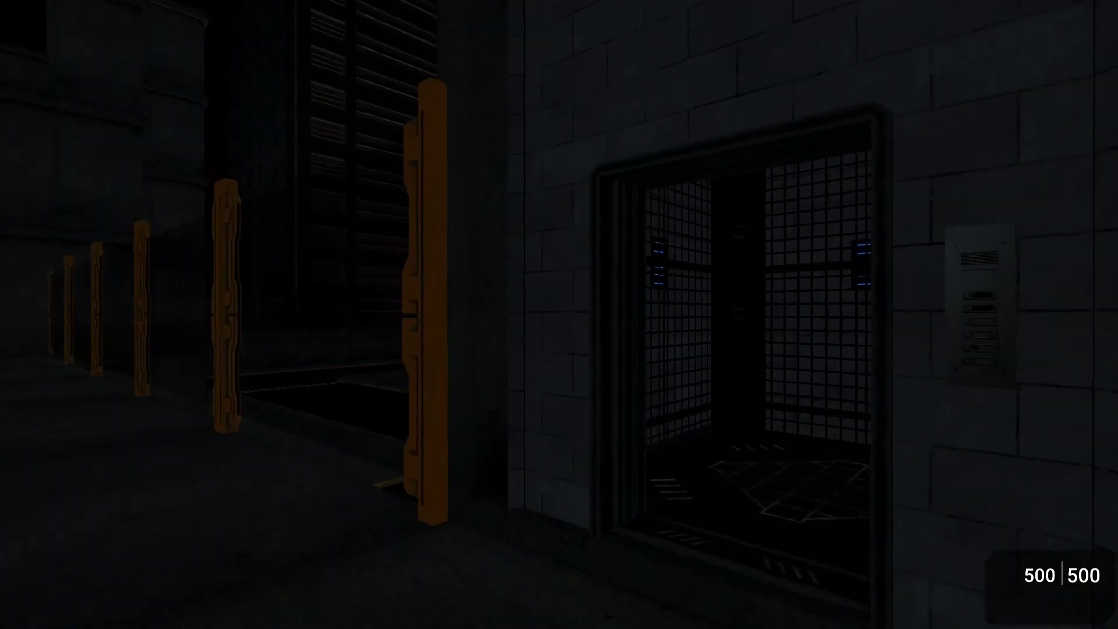
key(w)
key(w)
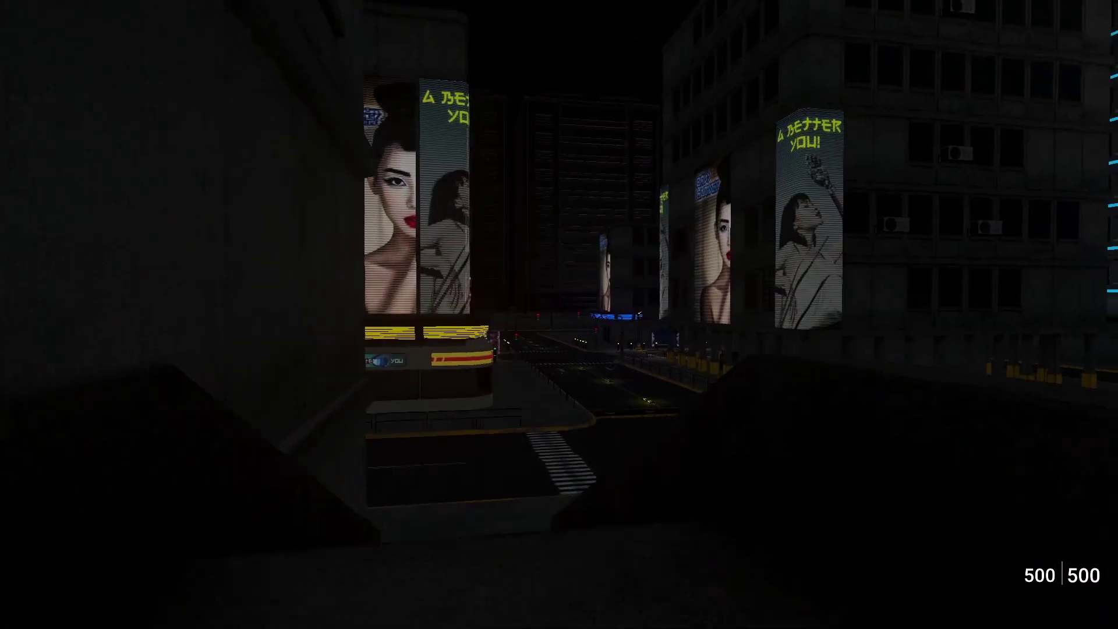
key(w)
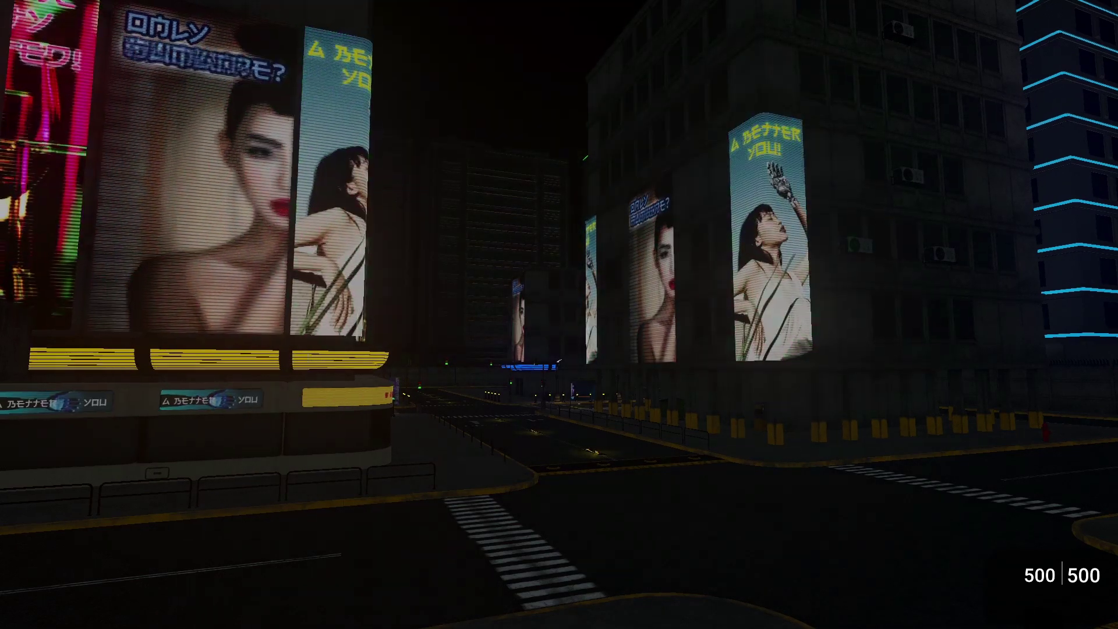
key(w)
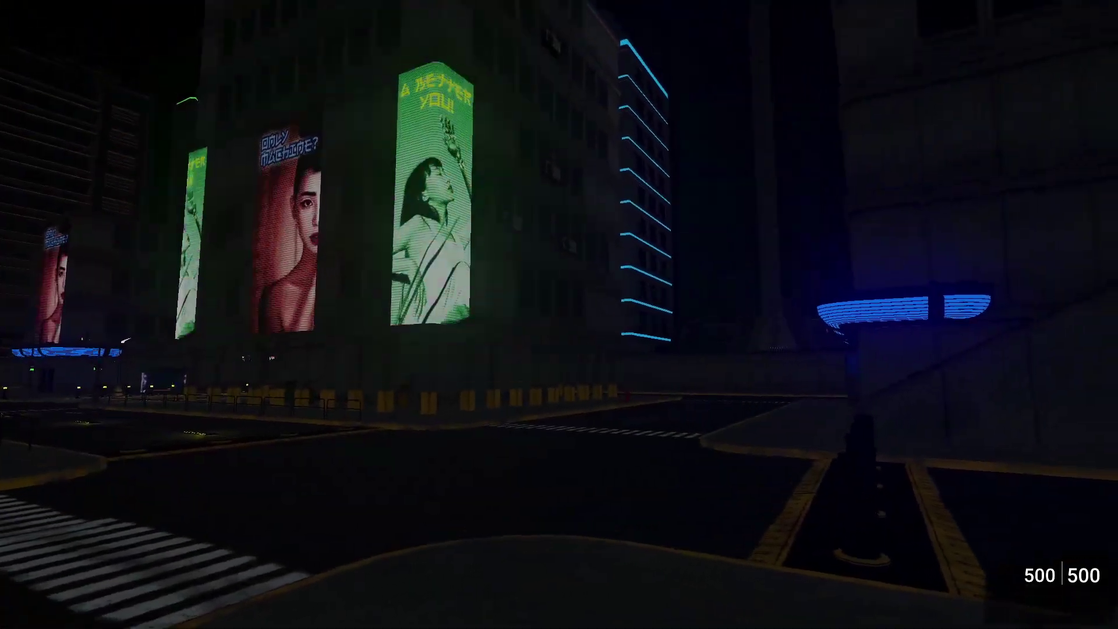
- Explore the street around the corner building with the tattoo shop and end the level test
key(w)
key(d)
key(w)
key(d)
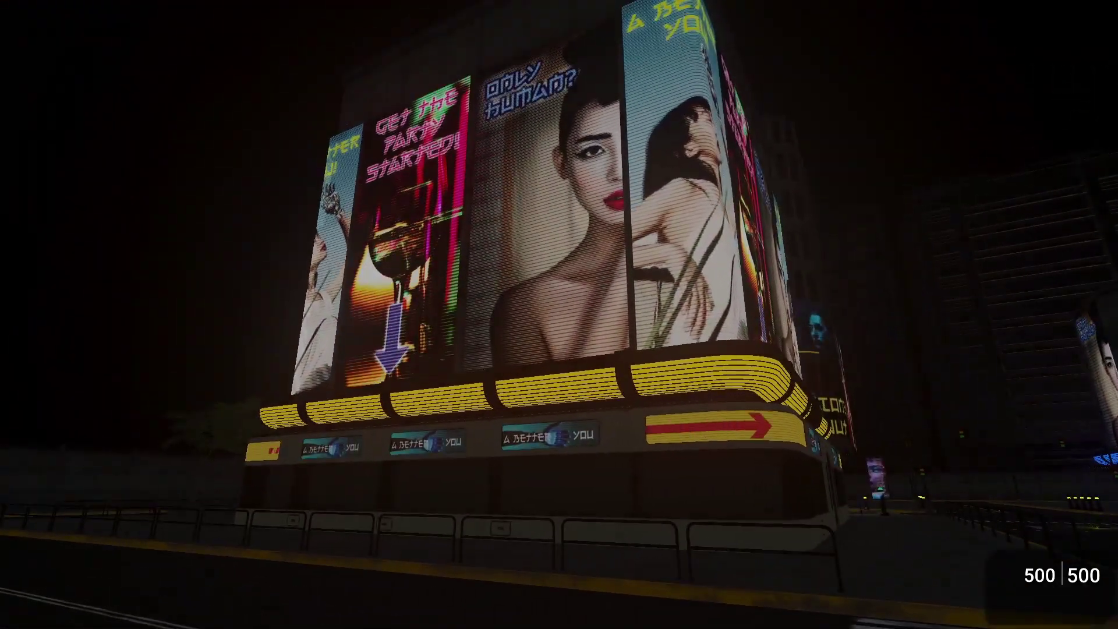
key(w)
key(d)
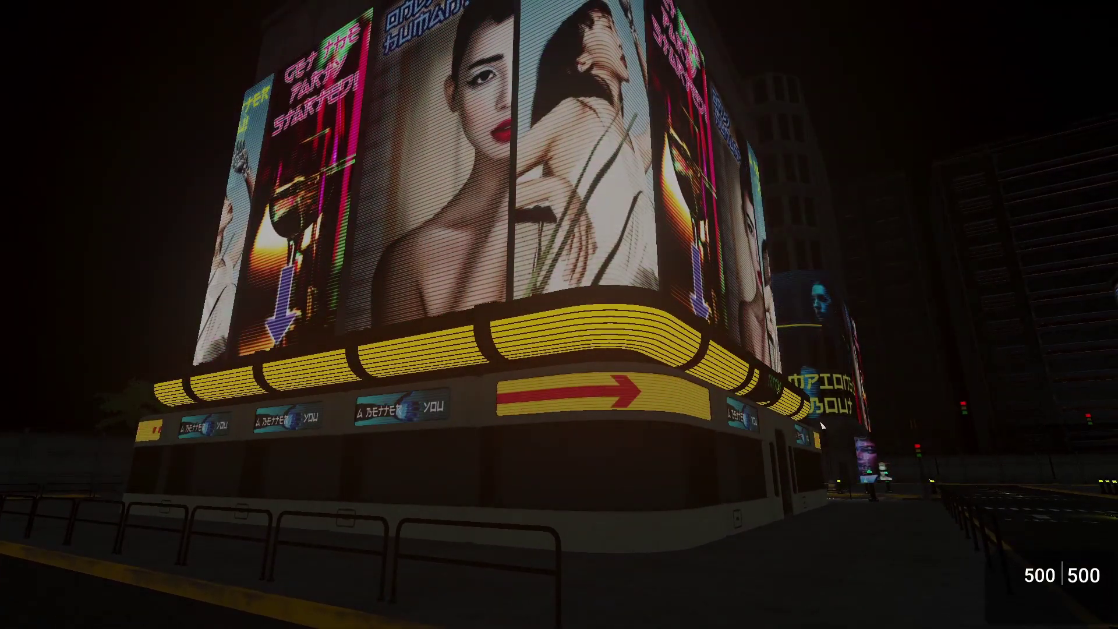
key(d)
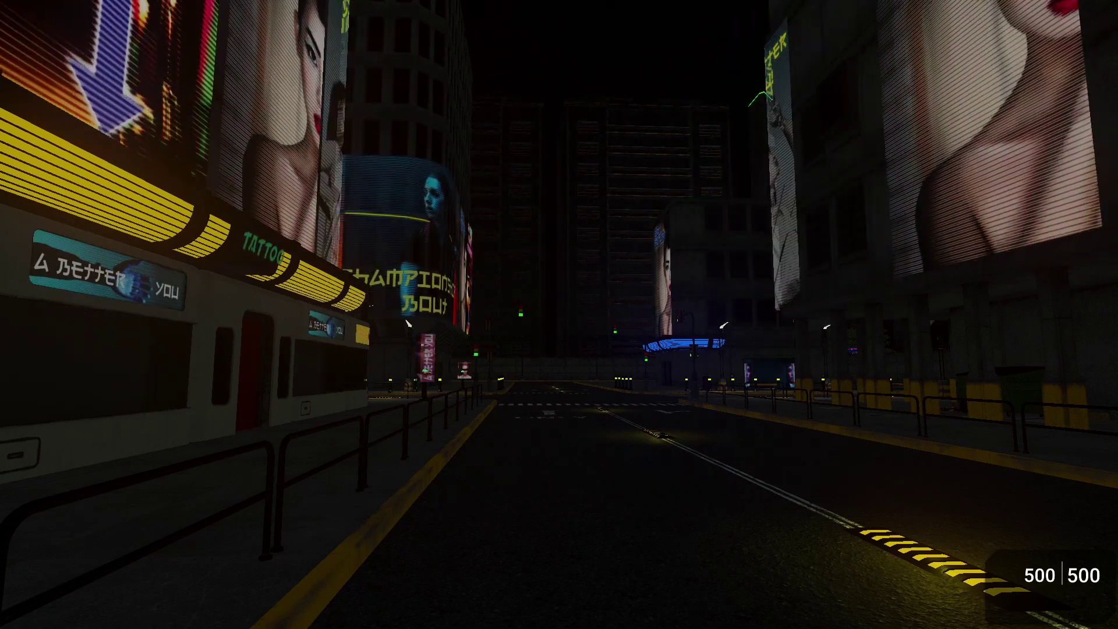
key(s)
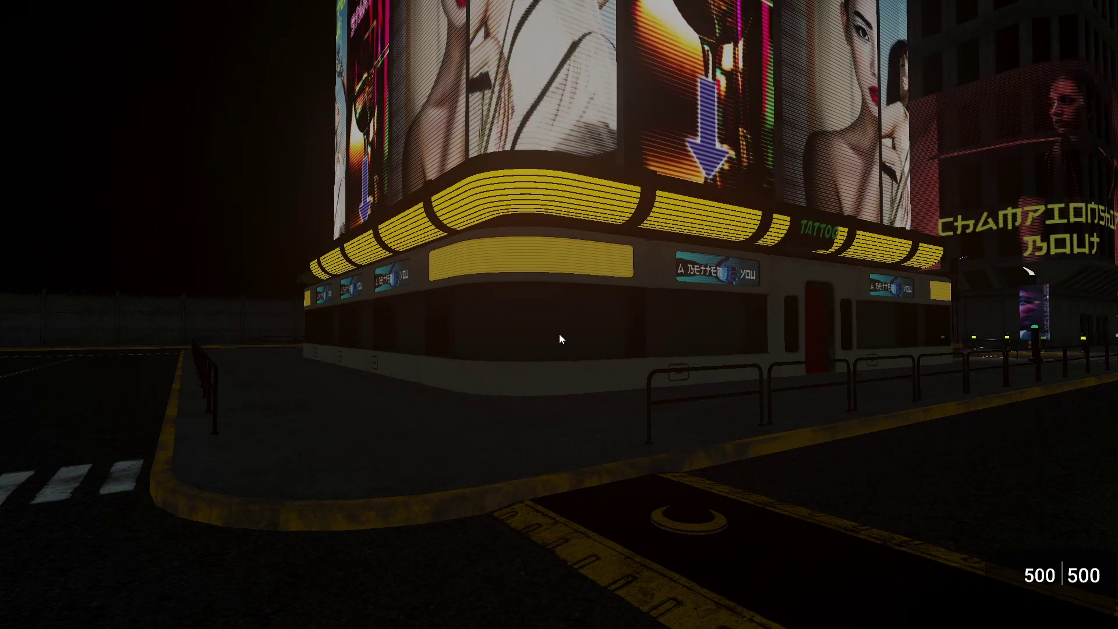
key(Escape)
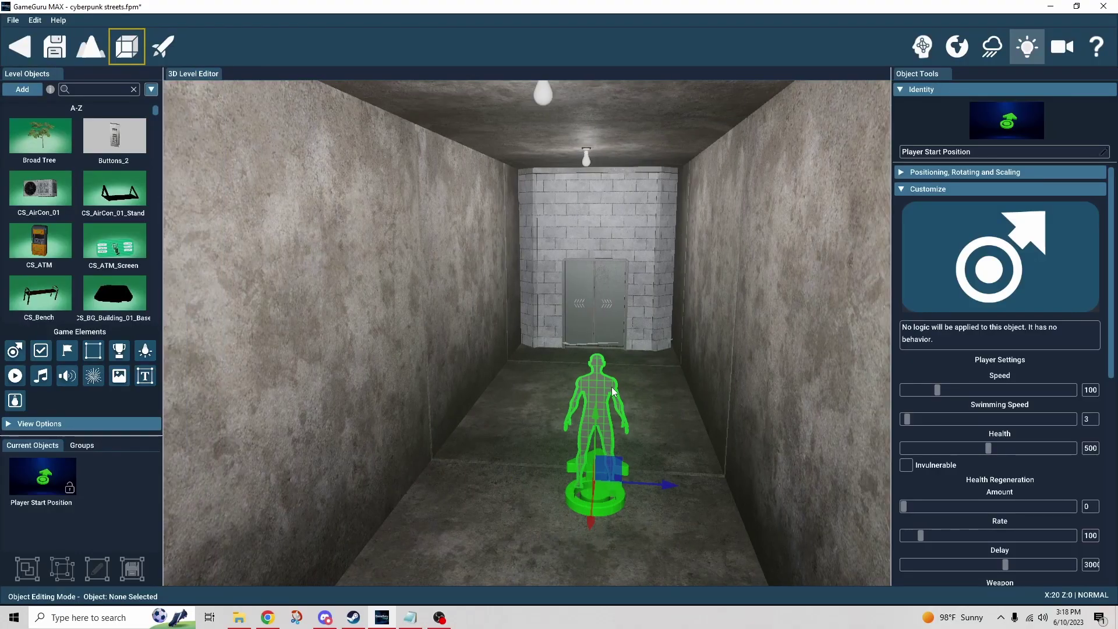
- Approach the elevator in the level editor and select the TeleVator Block
key(w)
right_drag(652, 387, 650, 384)
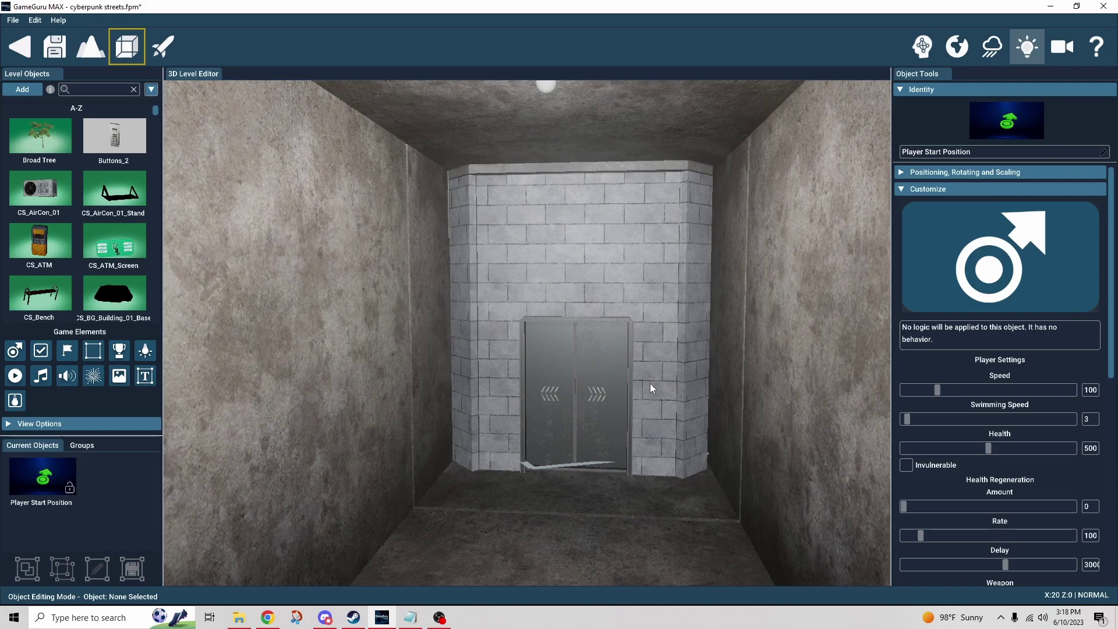
scroll(649, 383, up, 5)
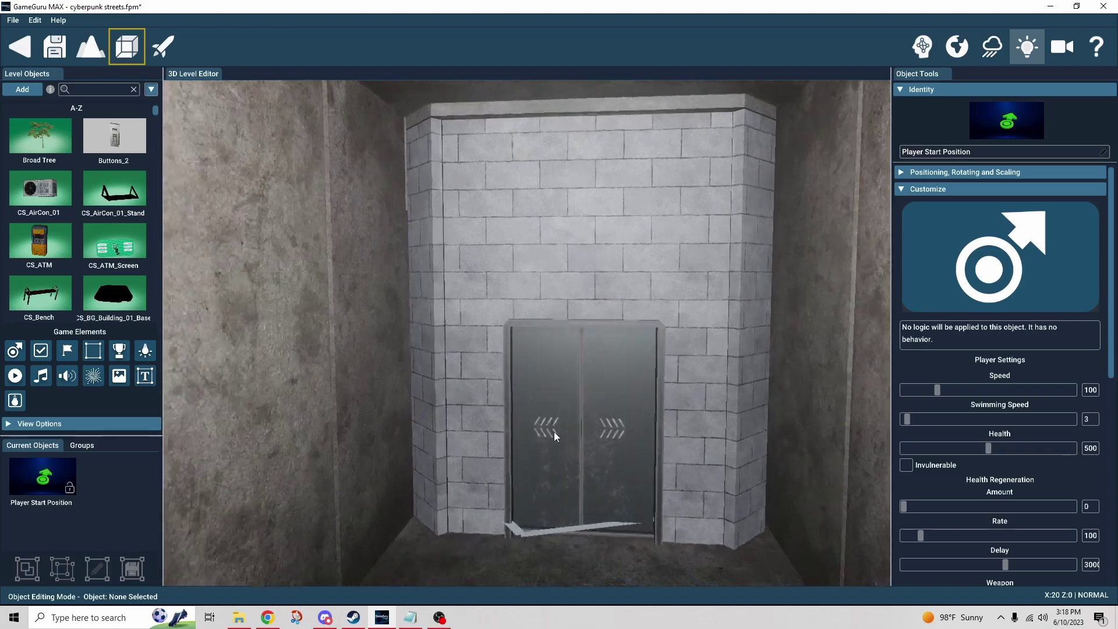
scroll(592, 348, down, 5)
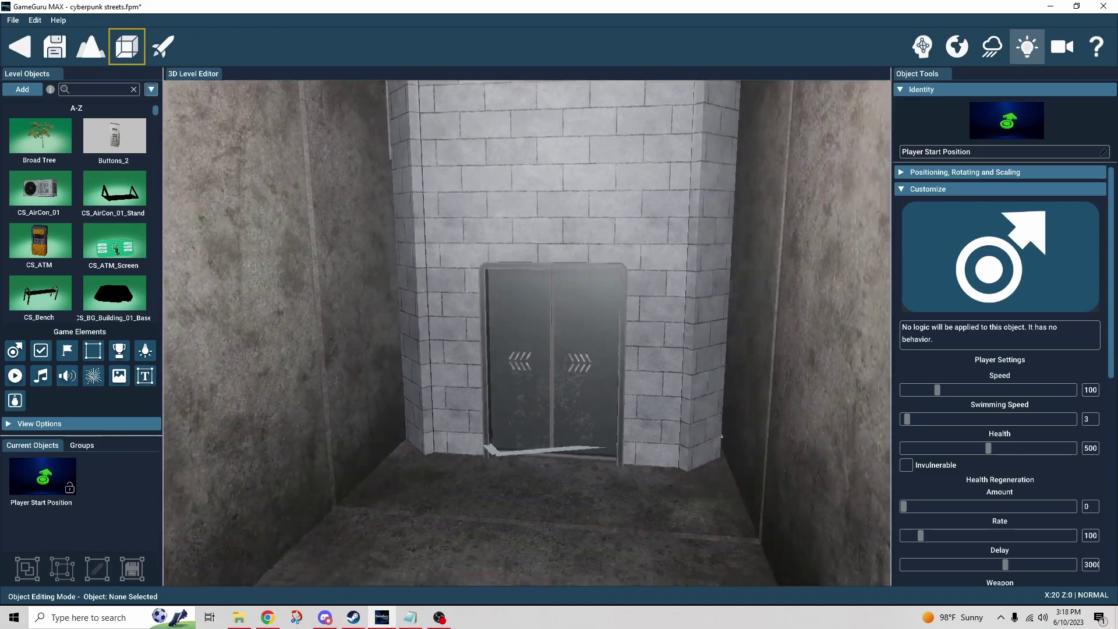
click(616, 195)
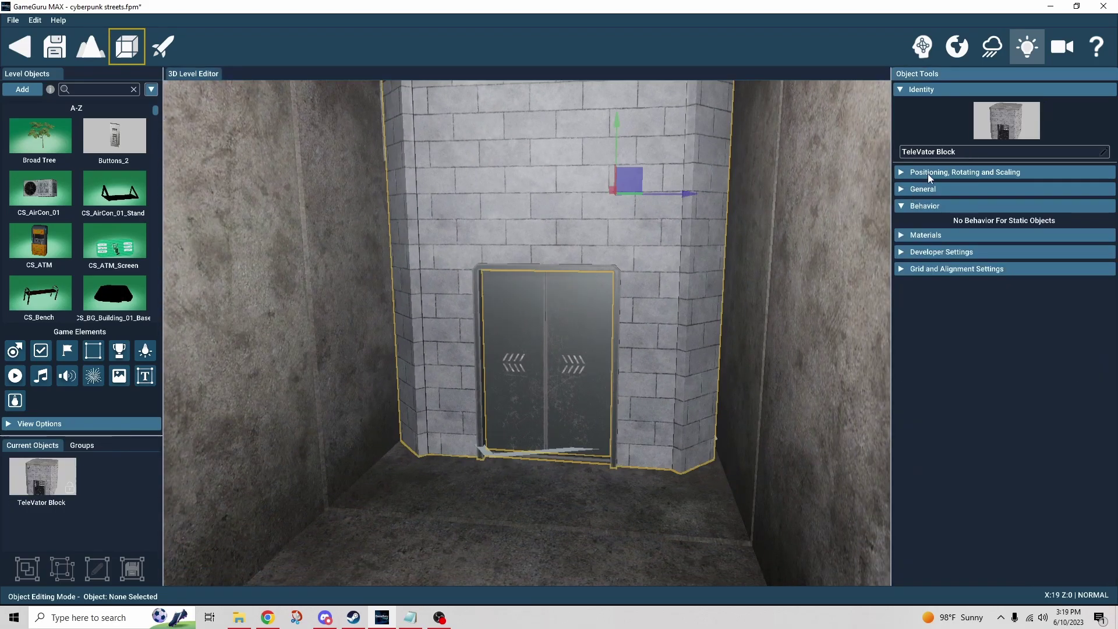
- Select the TeleVatorScroller One object inside the elevator shaft and bring the view back in front of the doors
key(w)
right_drag(698, 291, 567, 285)
key(w)
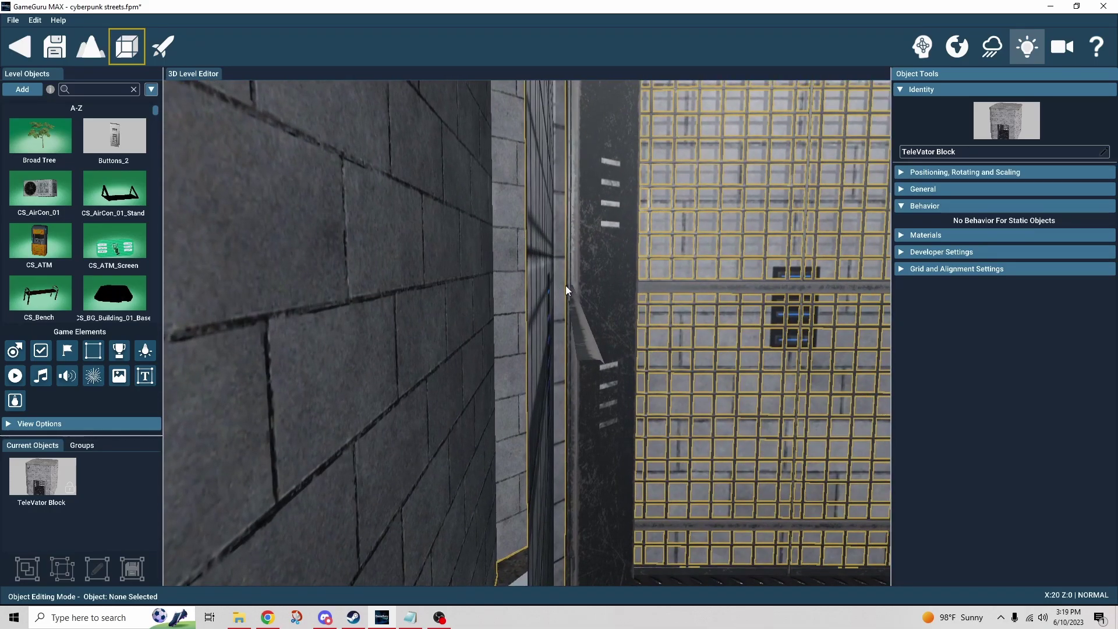
click(563, 285)
right_drag(550, 301, 526, 250)
key(s)
key(s)
drag(551, 194, 491, 210)
right_drag(407, 365, 450, 367)
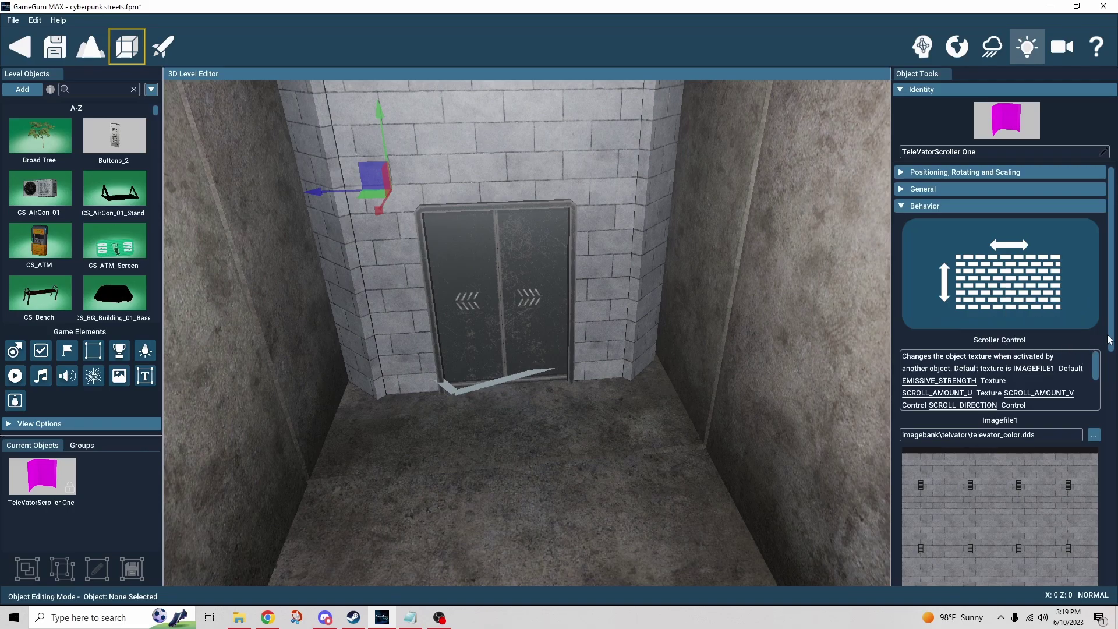
- Examine the Scroller Control behavior's image file, emissive strength, scroll amount and scroll direction settings
scroll(1106, 340, down, 3)
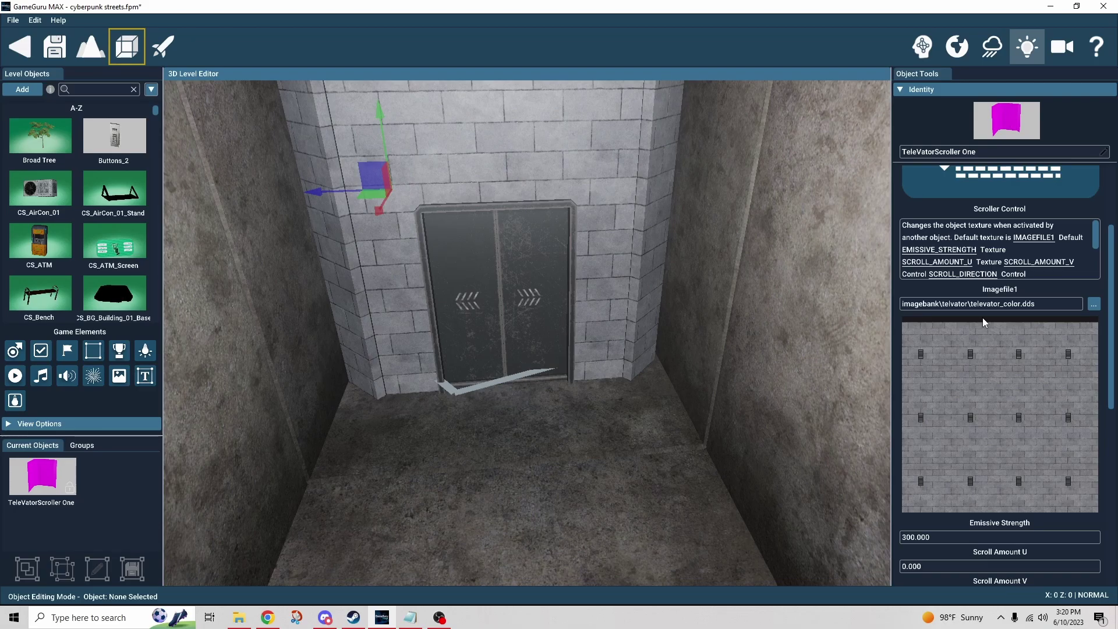
scroll(1100, 315, down, 3)
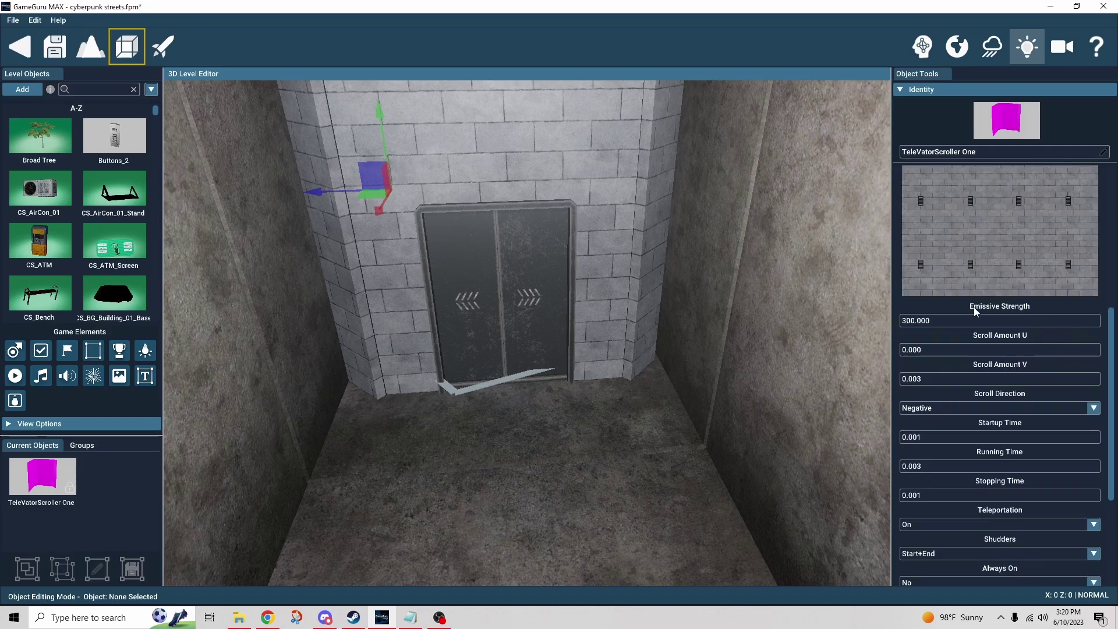
click(979, 321)
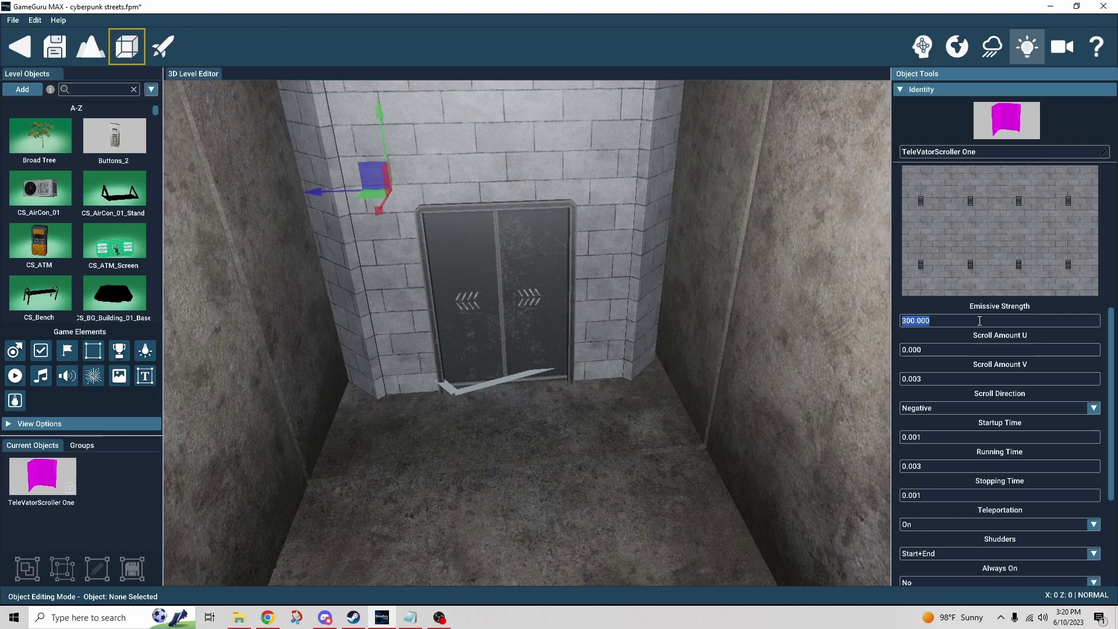
scroll(1075, 328, down, 3)
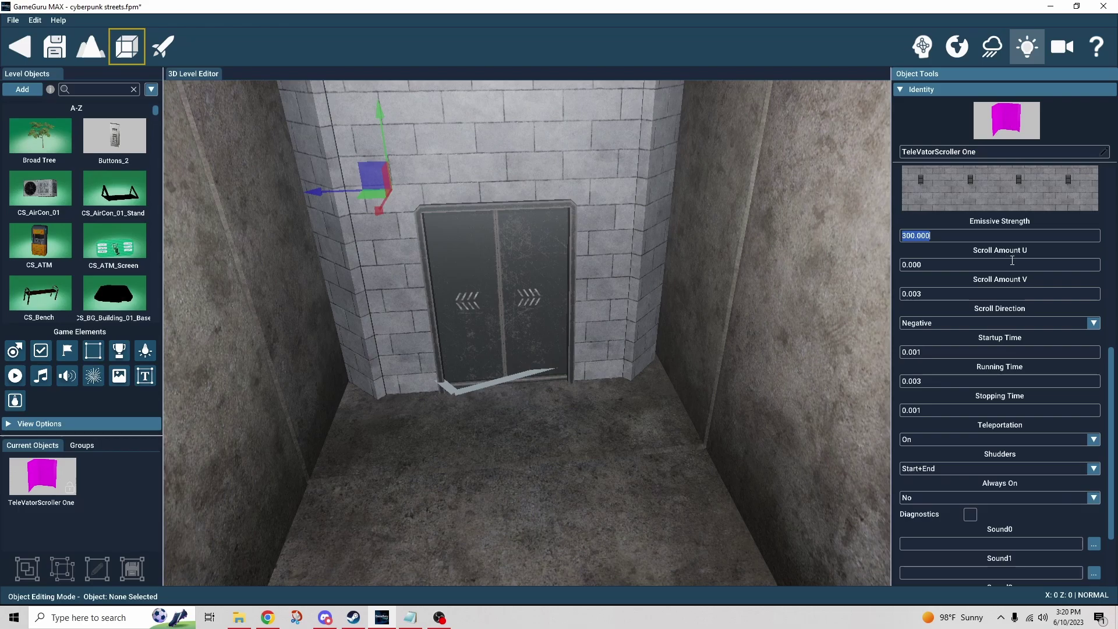
click(1045, 279)
scroll(974, 344, down, 2)
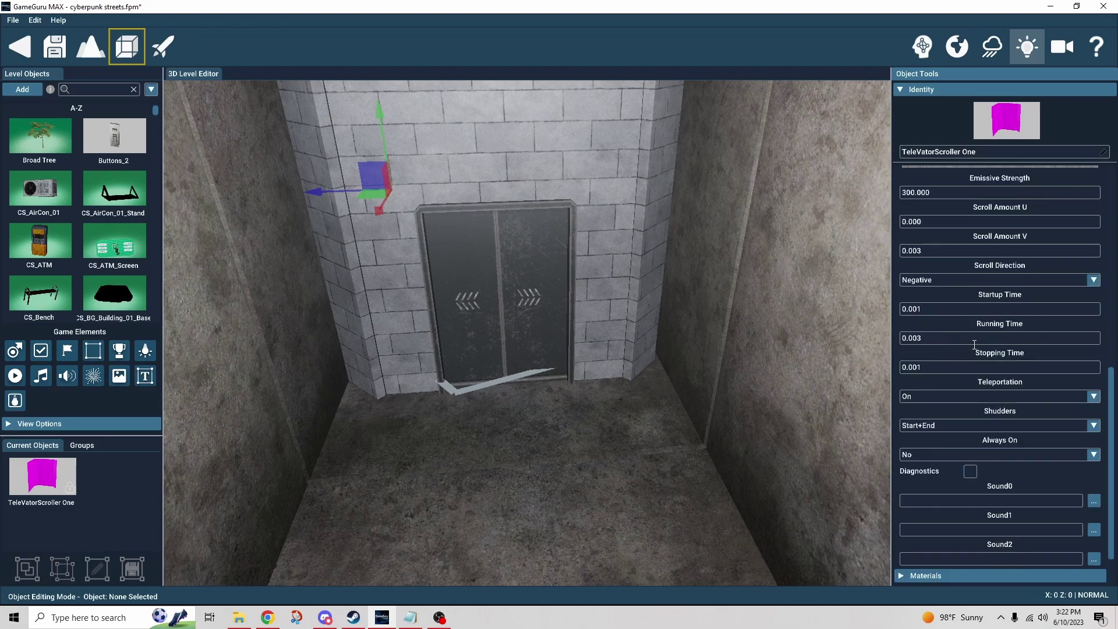
- Review the scroller's timing and teleportation settings and the options available for Shudders
scroll(984, 349, down, 1)
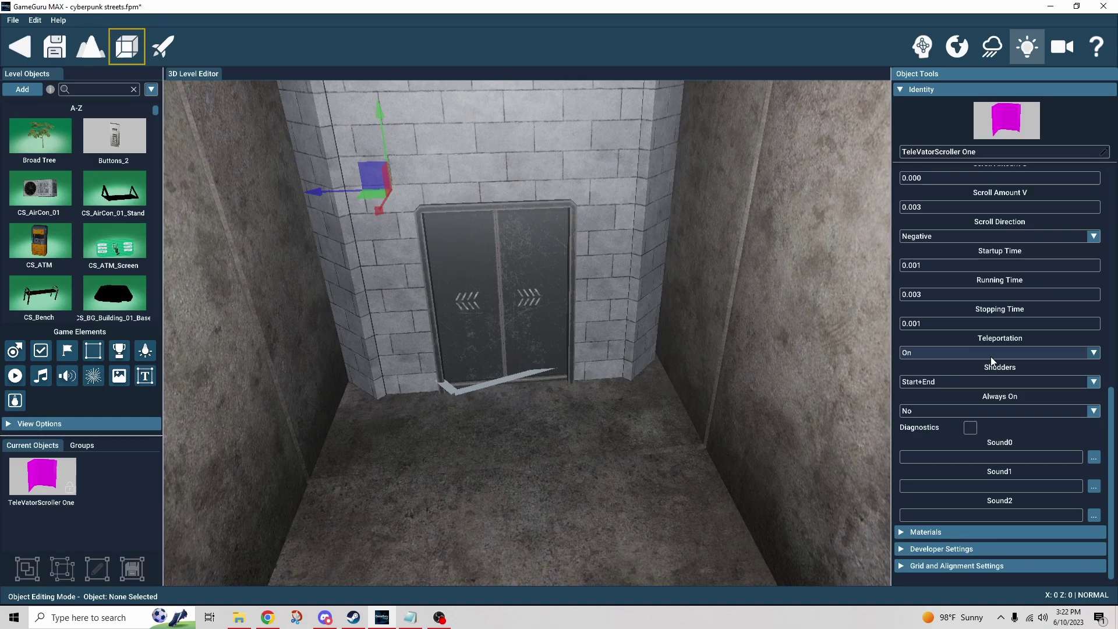
scroll(991, 358, down, 1)
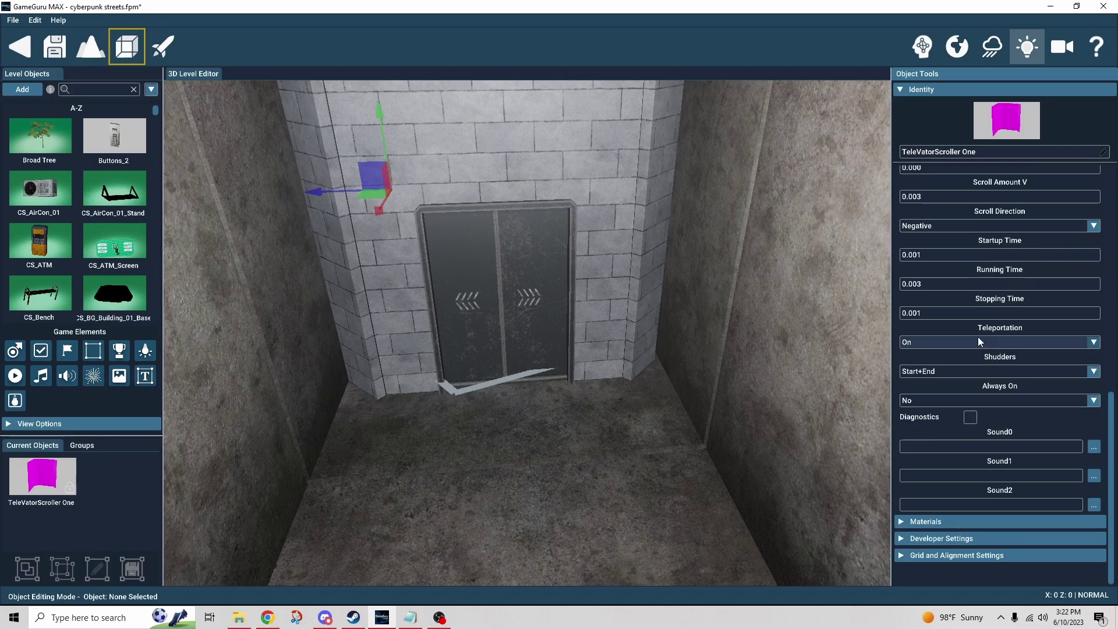
click(975, 373)
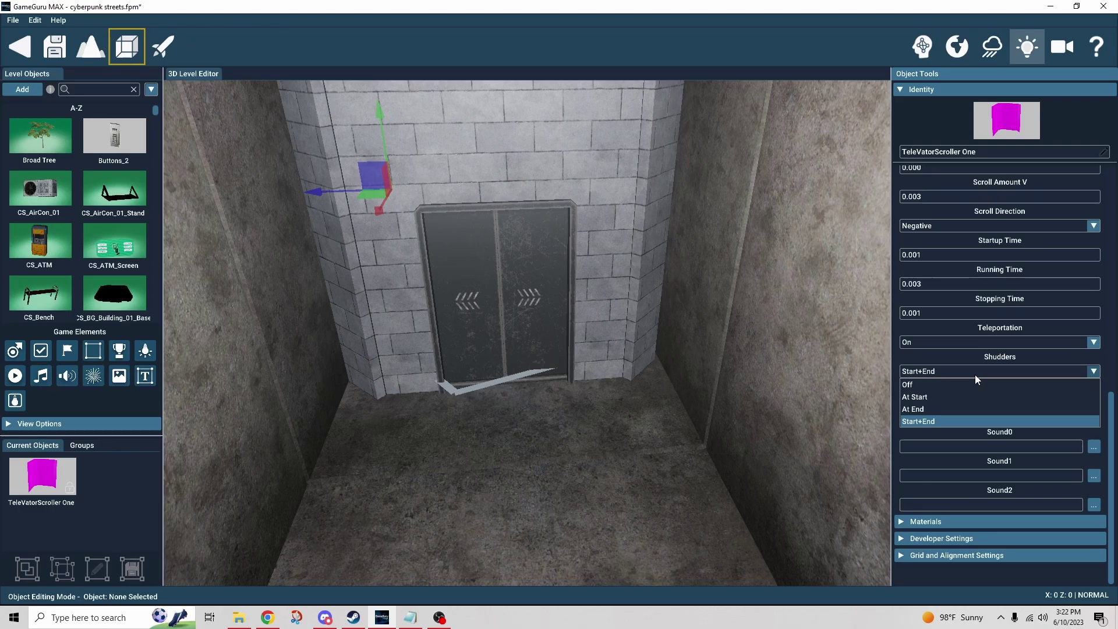
click(974, 375)
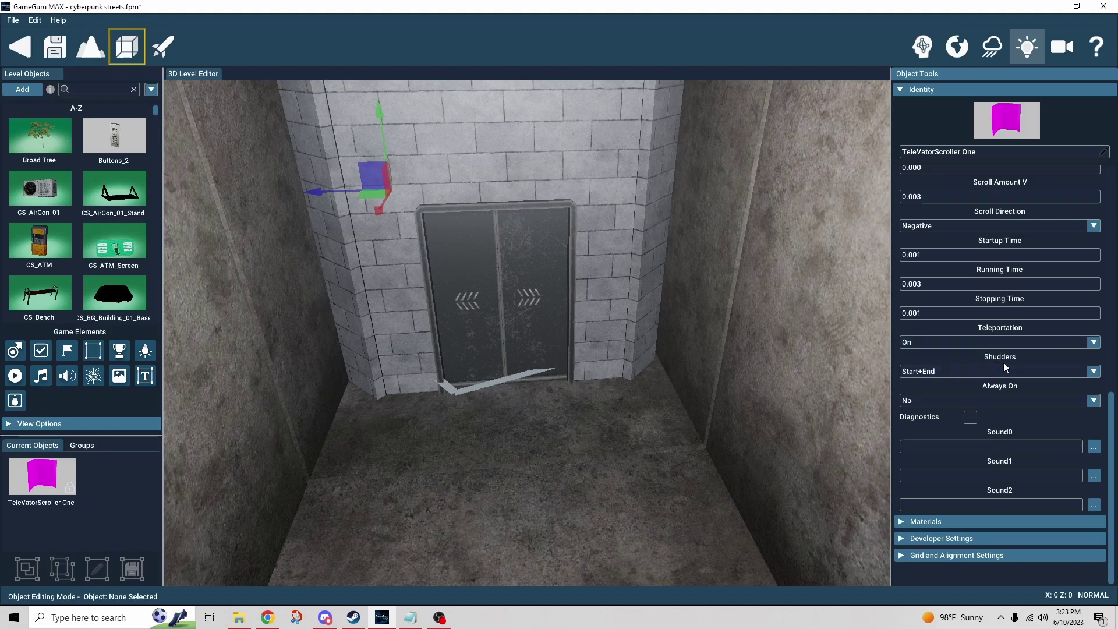
- Expand the scroller's developer settings and show the Developer options in the editor's settings
click(899, 539)
scroll(942, 351, up, 3)
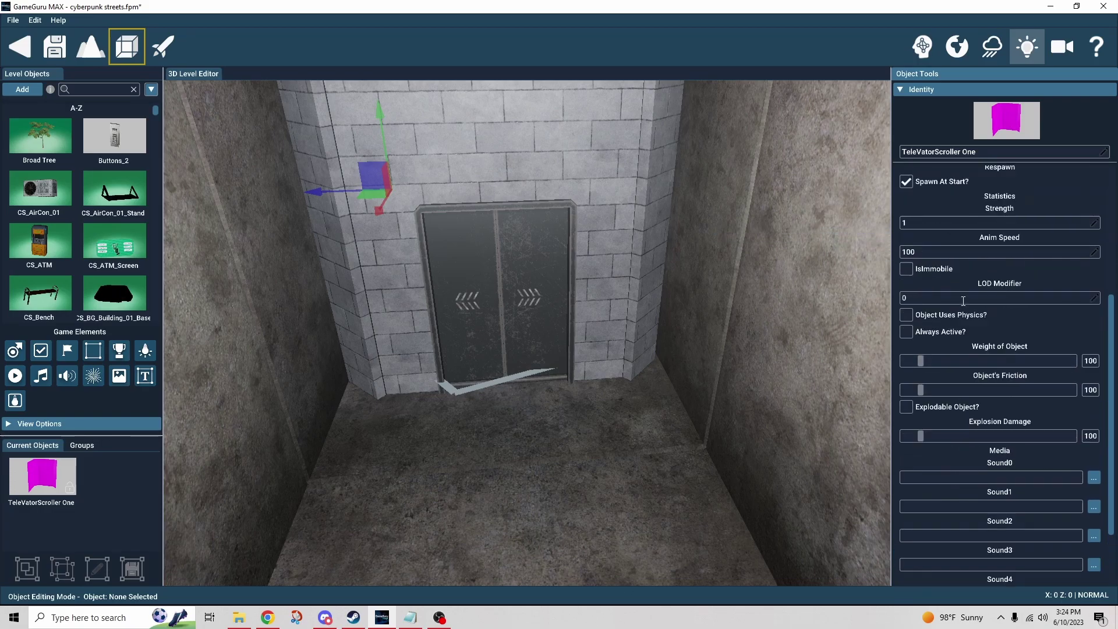
click(34, 20)
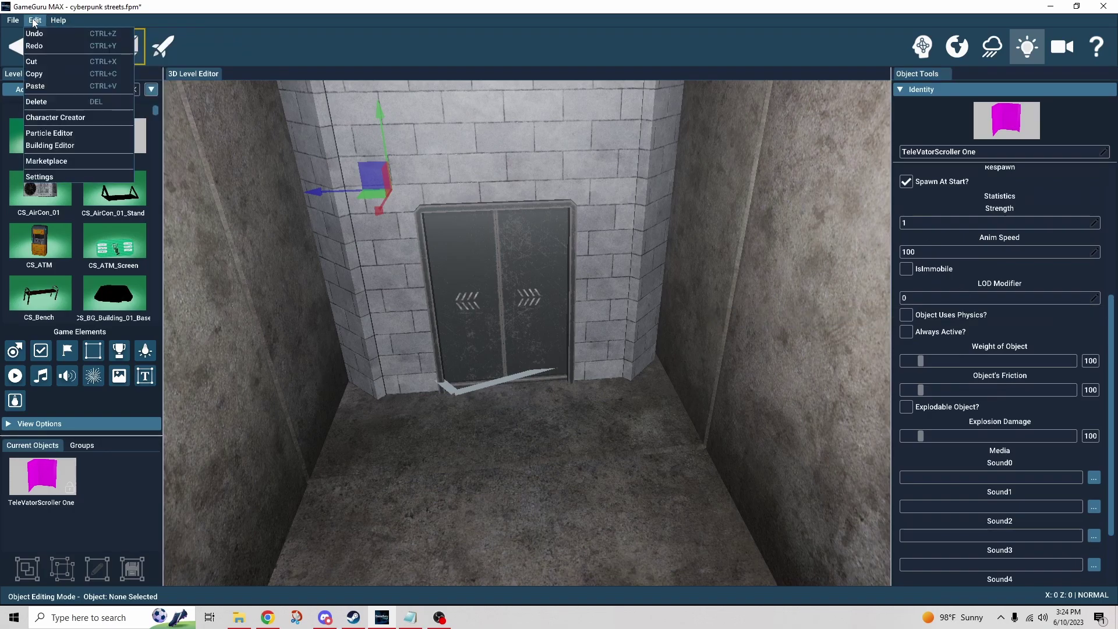
click(40, 176)
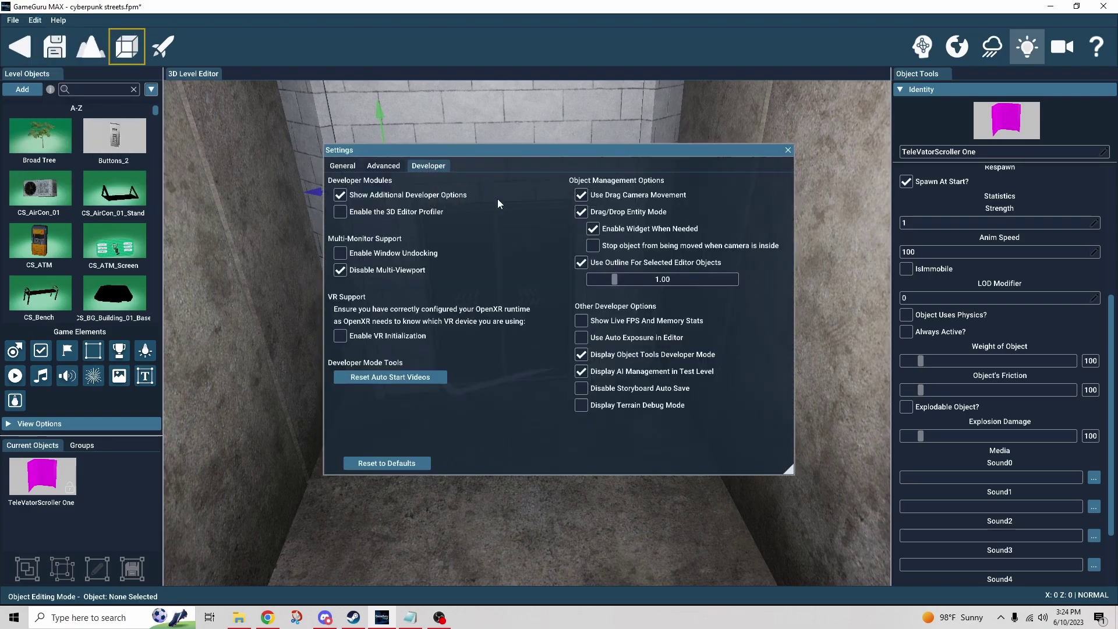
- Dismiss the editor settings and review the scroller's If Used entry in its developer settings
click(787, 151)
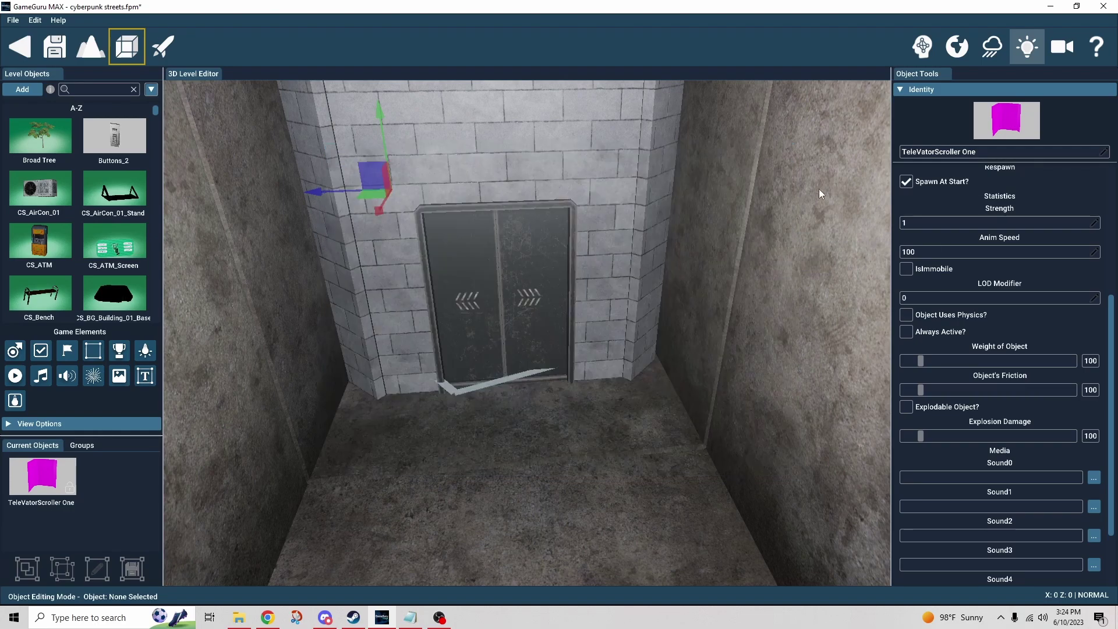
scroll(1042, 244, up, 3)
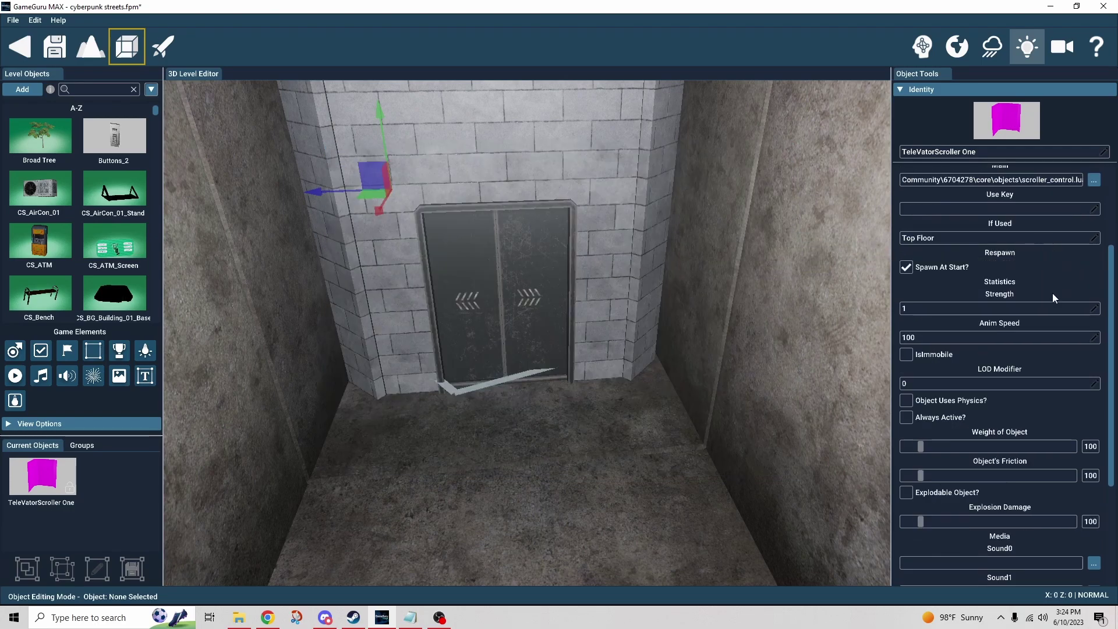
scroll(1052, 292, up, 2)
scroll(1098, 328, up, 2)
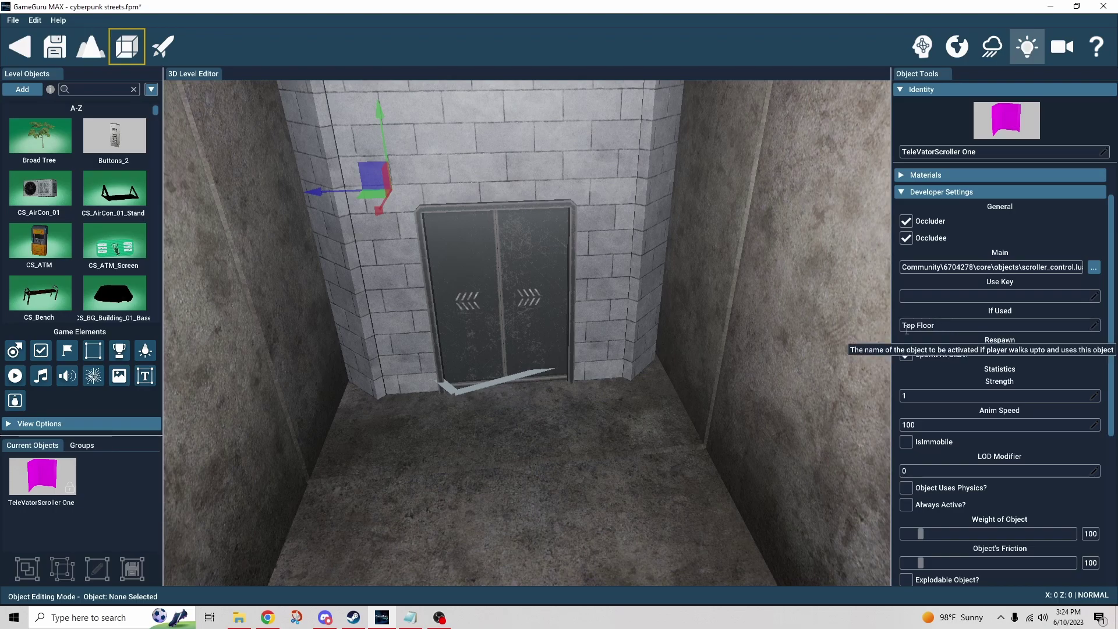
- Look inside the elevator cage and examine the round white marker on its floor
right_drag(753, 433, 683, 556)
key(w)
key(w)
key(w)
key(w)
key(w)
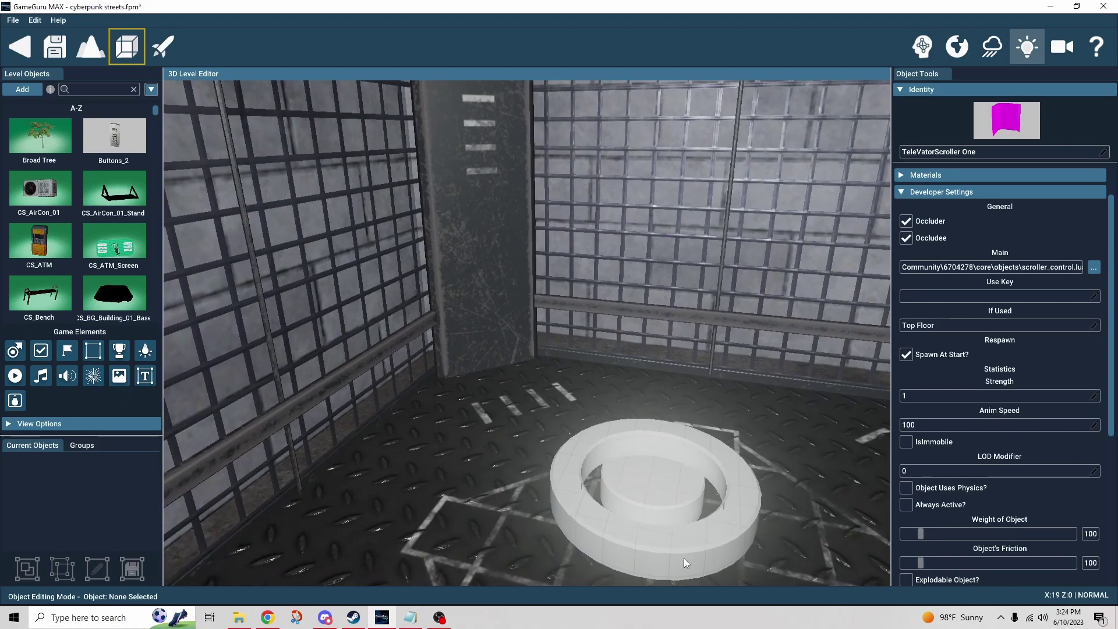
click(646, 488)
key(s)
right_drag(644, 485, 638, 466)
scroll(654, 406, down, 4)
scroll(654, 405, up, 3)
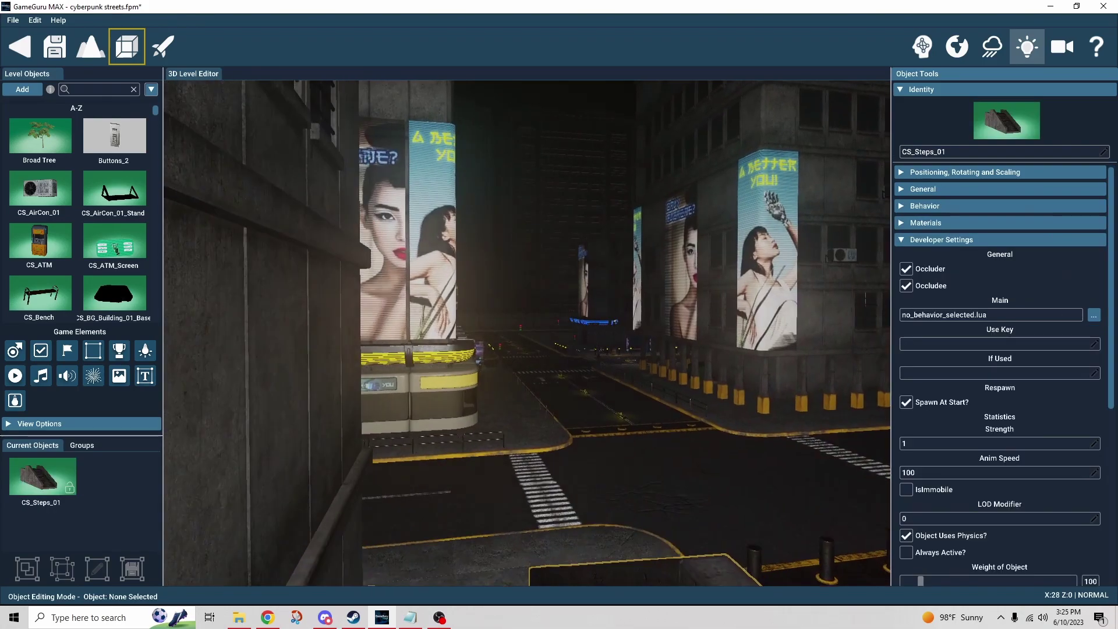
- Travel to the corner building with the neon billboards and select its CS_Neon_03 sign
key(w)
right_drag(498, 403, 372, 381)
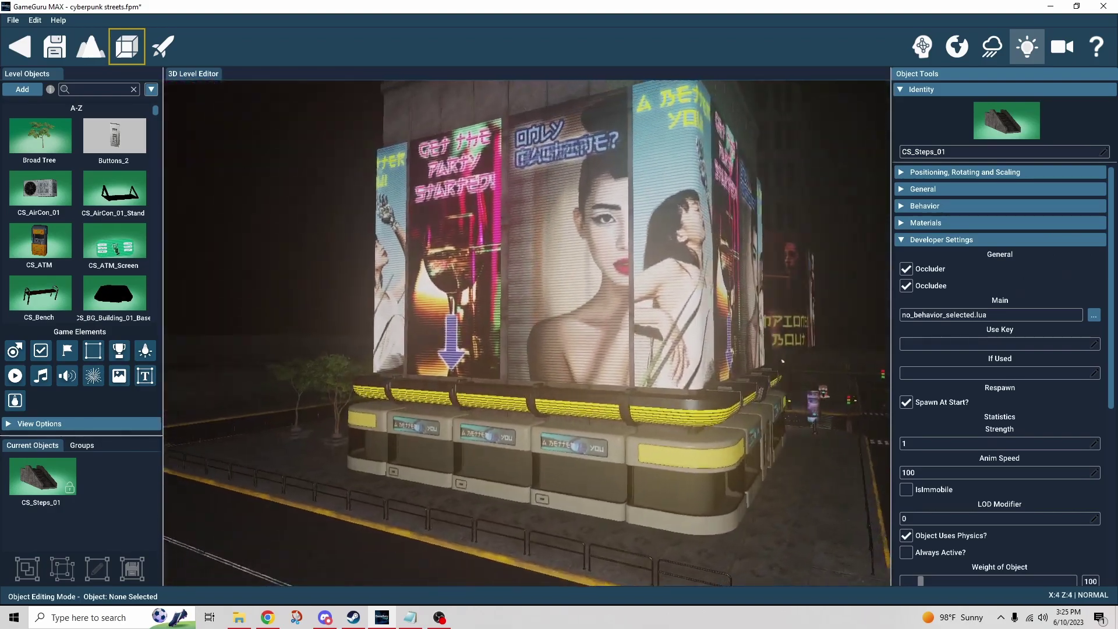
key(w)
key(d)
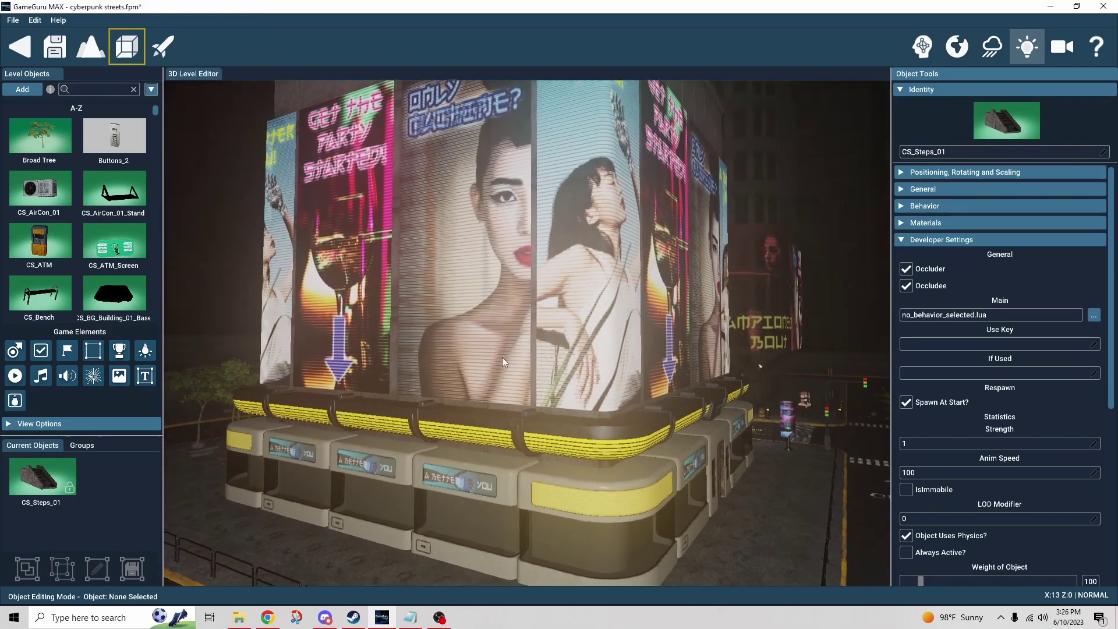
key(w)
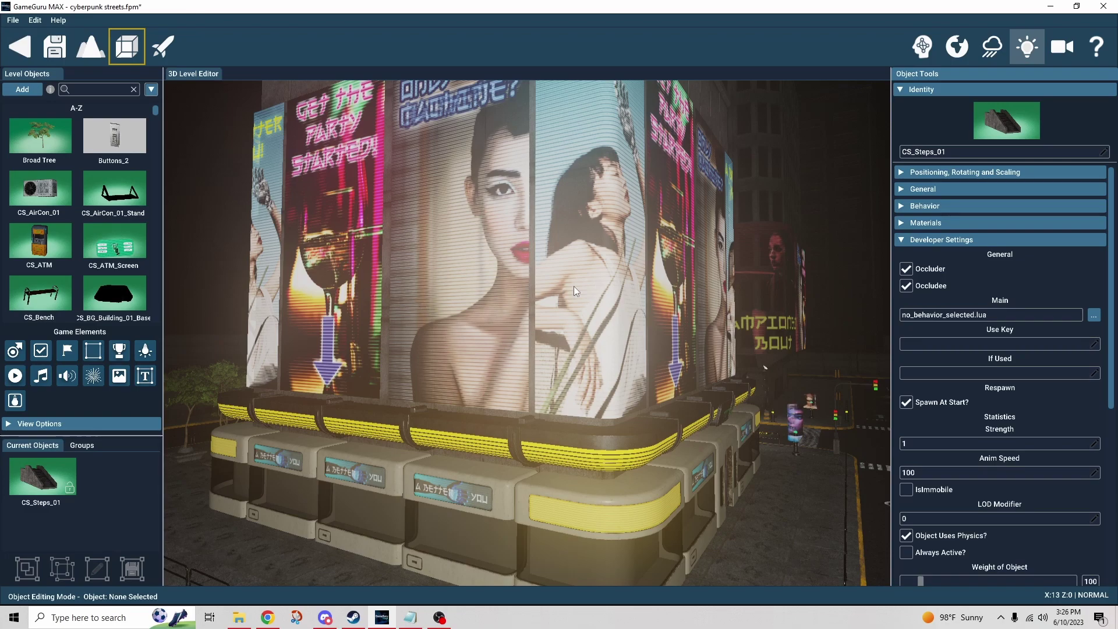
key(s)
right_drag(575, 285, 594, 272)
key(w)
click(589, 274)
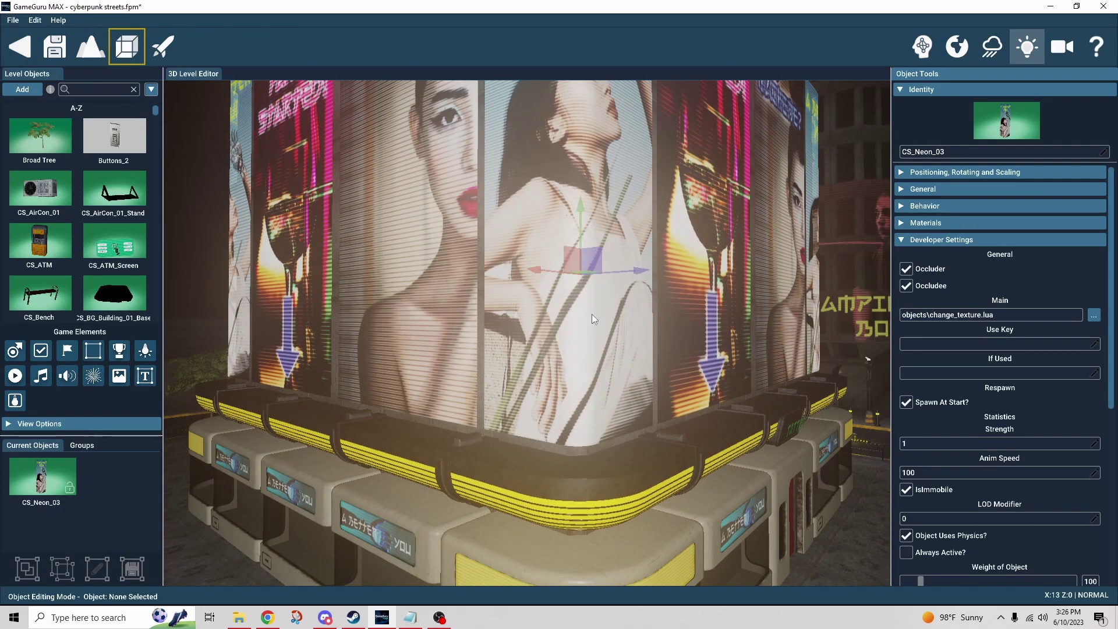
- Collapse the developer settings and examine the neon sign's Change Texture behavior, from Imagefile1 through texture scale, offset, scroll direction and speed
click(901, 240)
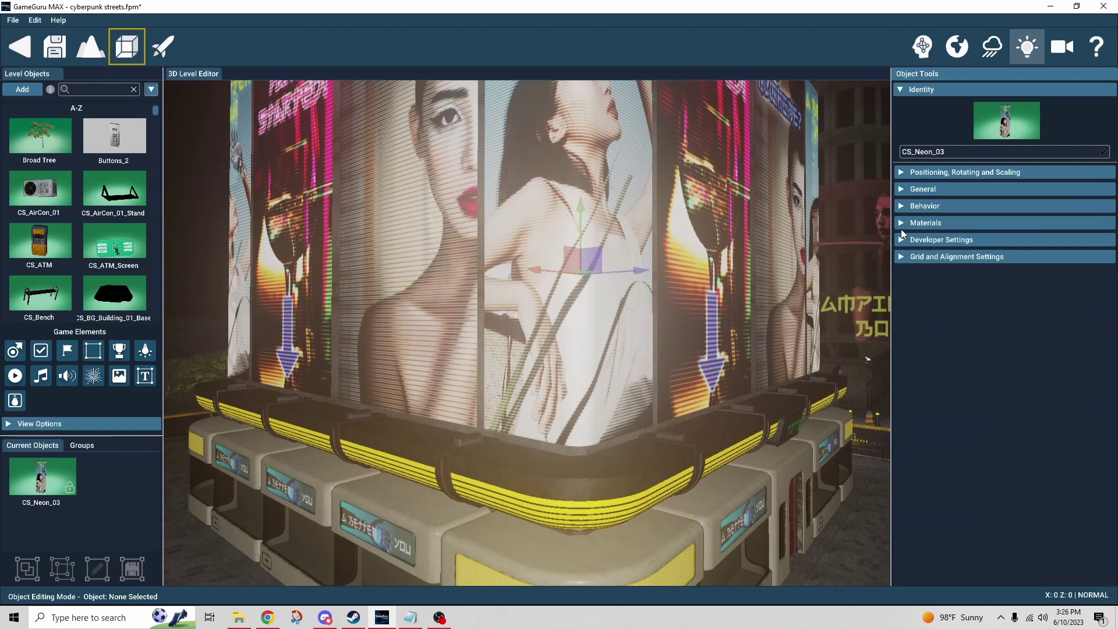
click(902, 206)
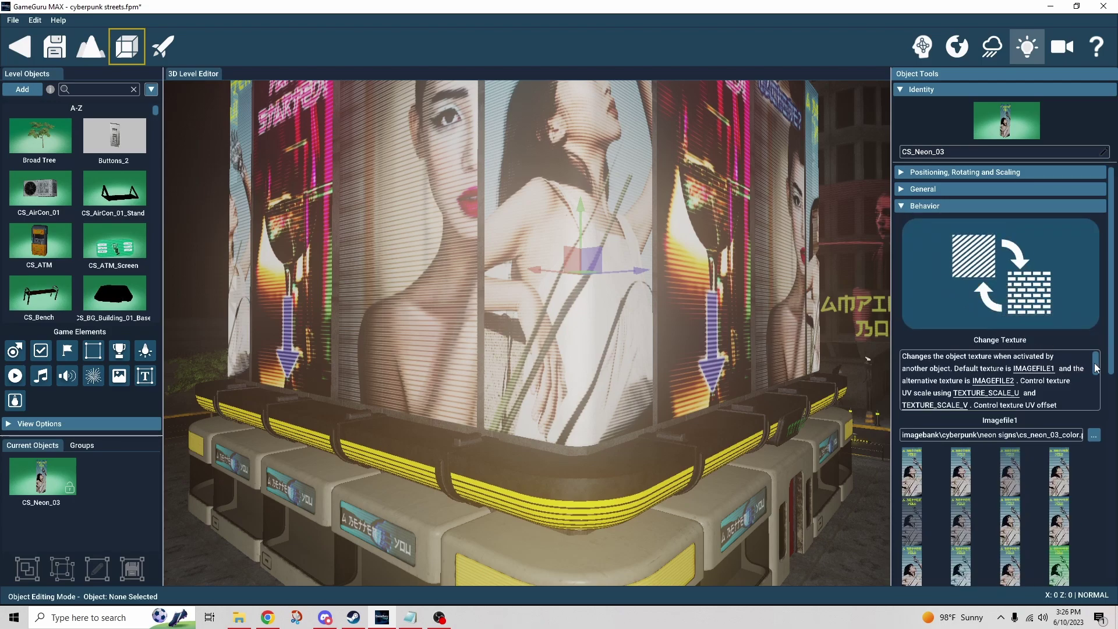
scroll(1090, 369, down, 4)
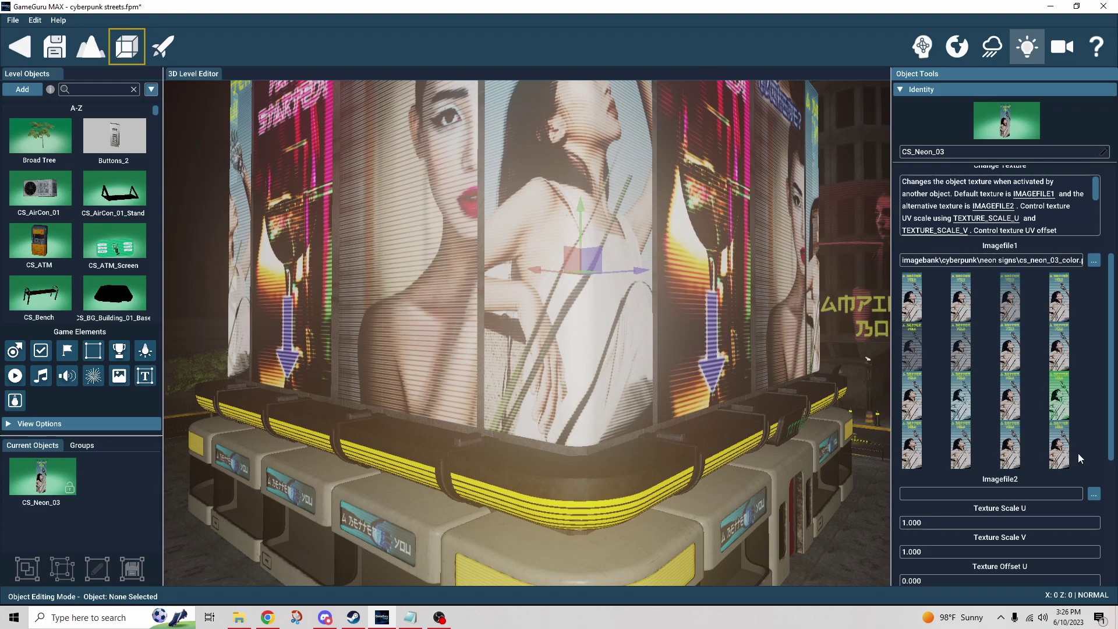
scroll(1078, 453, down, 3)
scroll(1108, 401, down, 1)
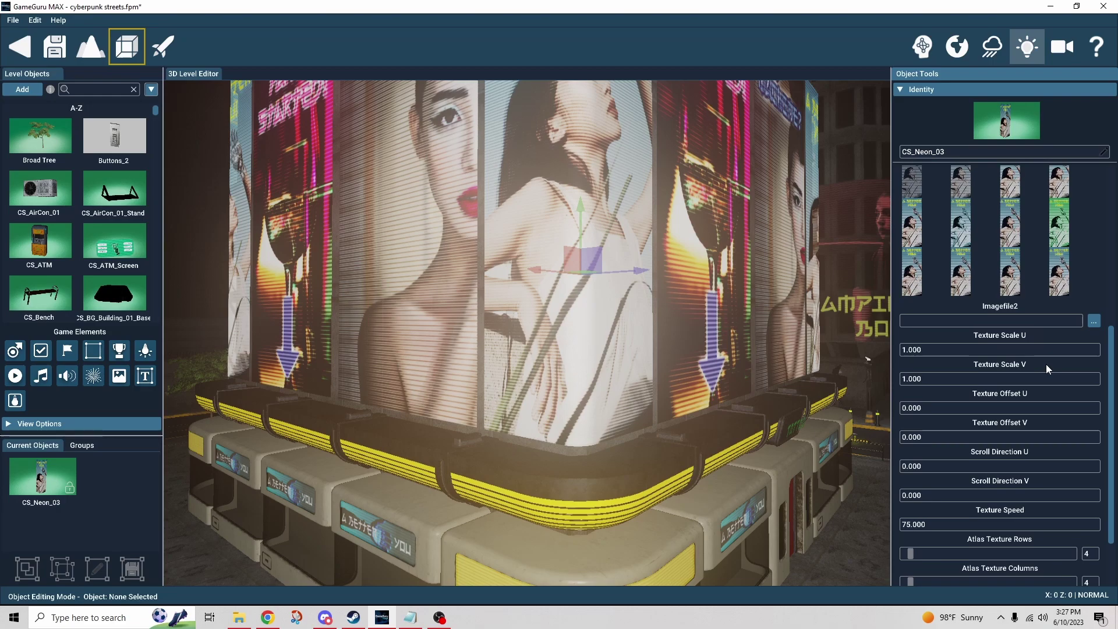
scroll(1046, 364, down, 2)
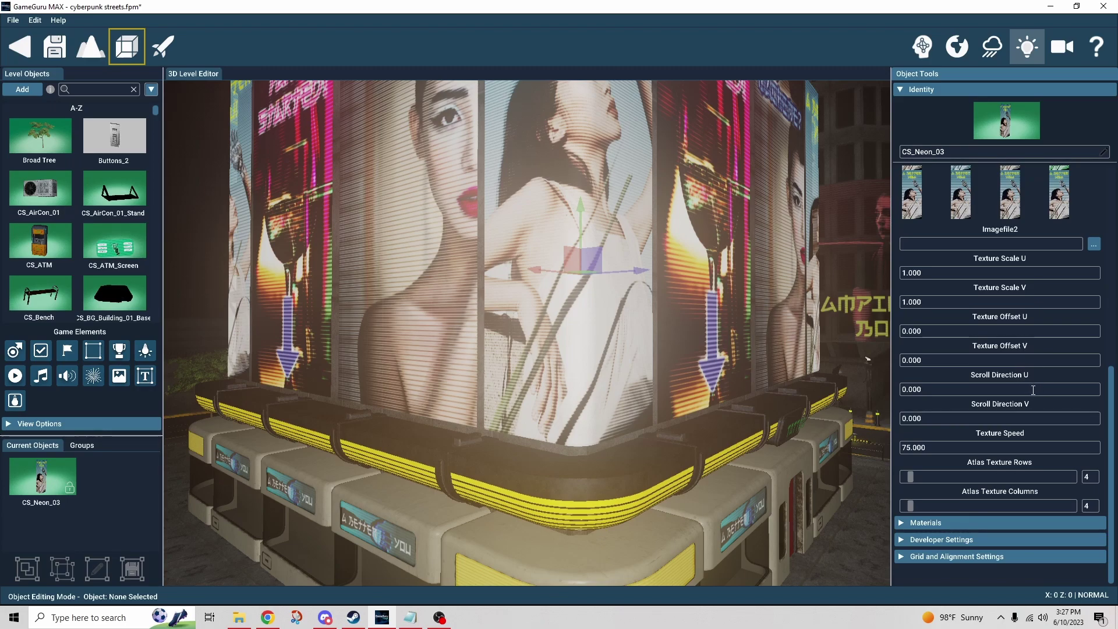
scroll(1041, 388, down, 1)
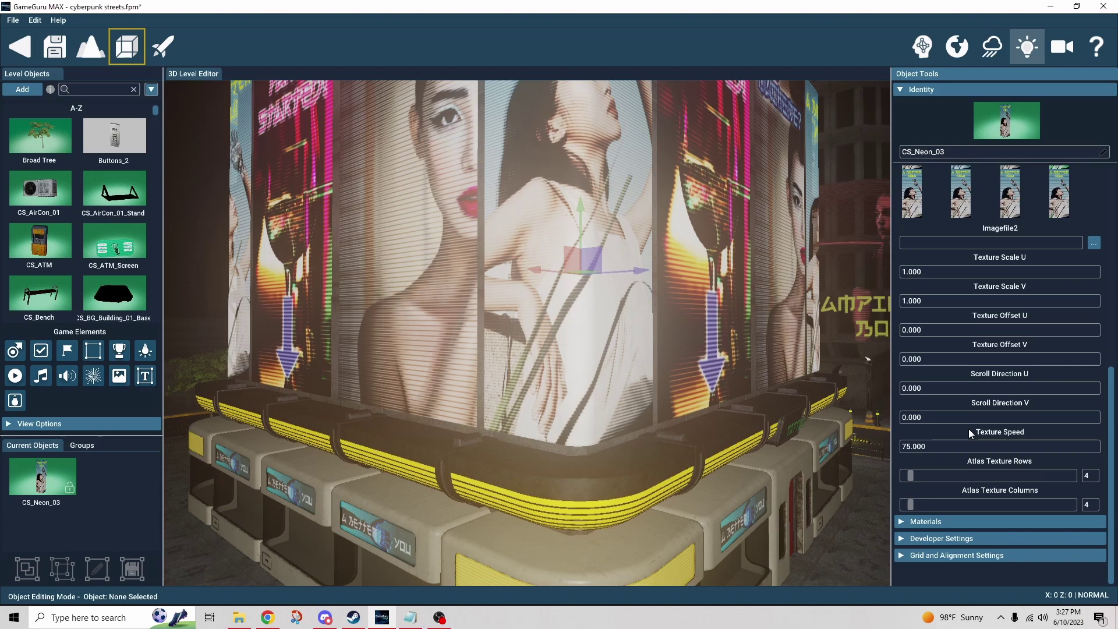
- Compare the neon sign's Imagefile1 atlas grid with its Atlas Texture Rows and Atlas Texture Columns settings
scroll(972, 428, up, 5)
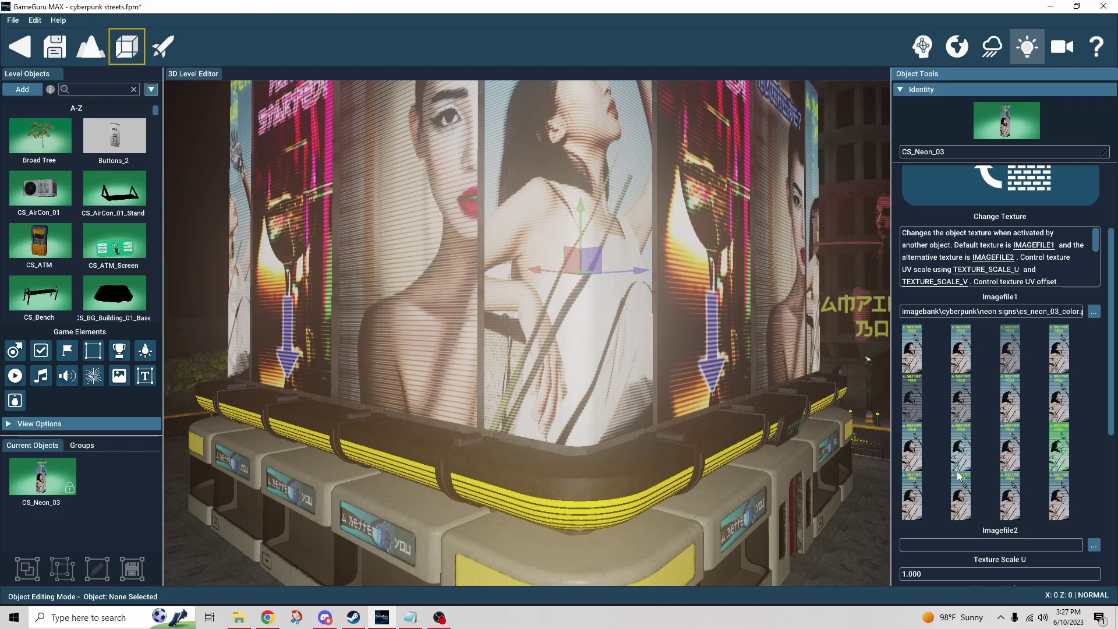
scroll(931, 396, down, 4)
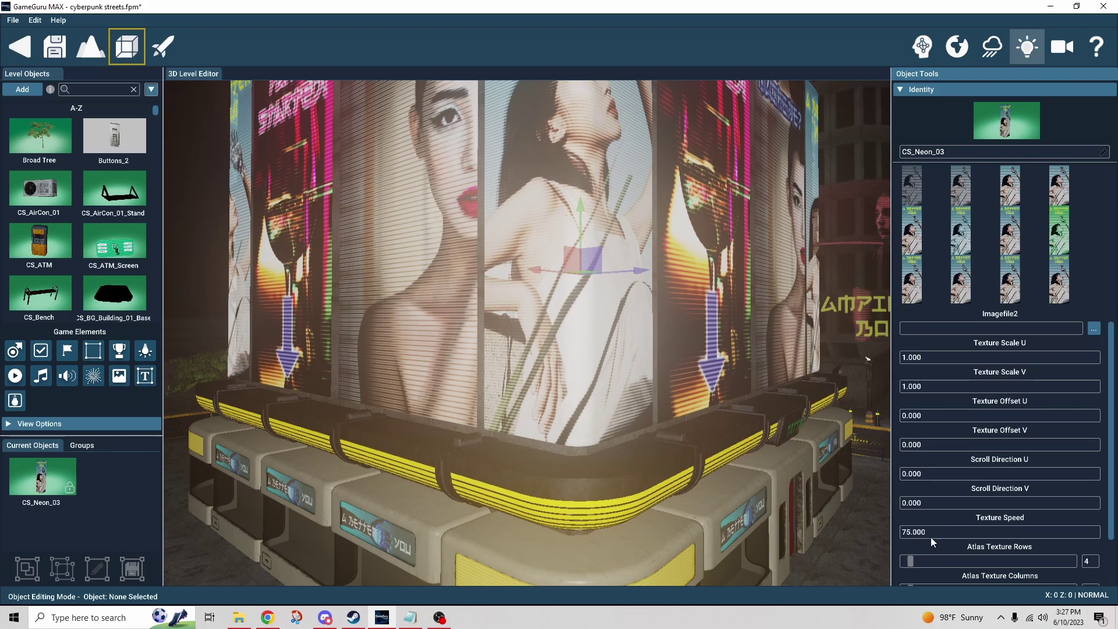
scroll(932, 495, up, 5)
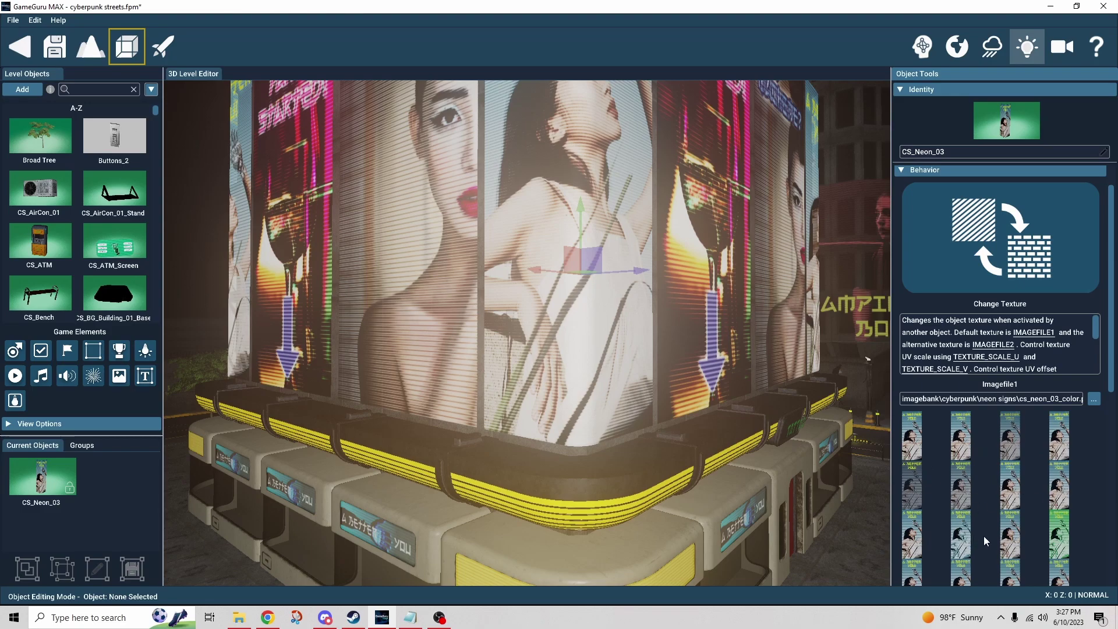
scroll(1056, 540, down, 3)
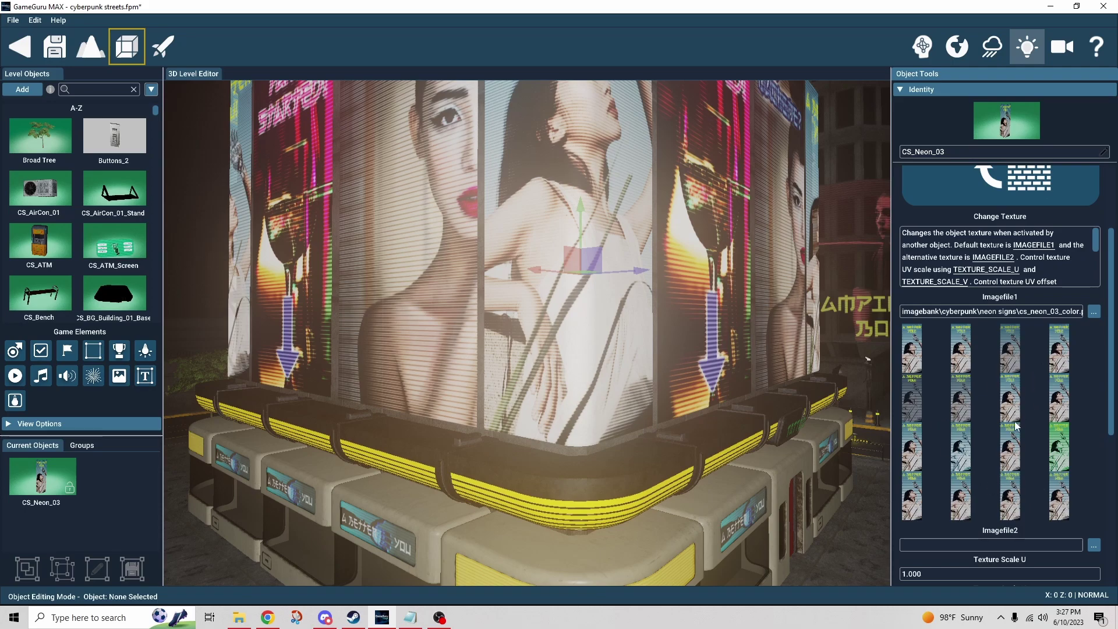
scroll(1029, 421, down, 7)
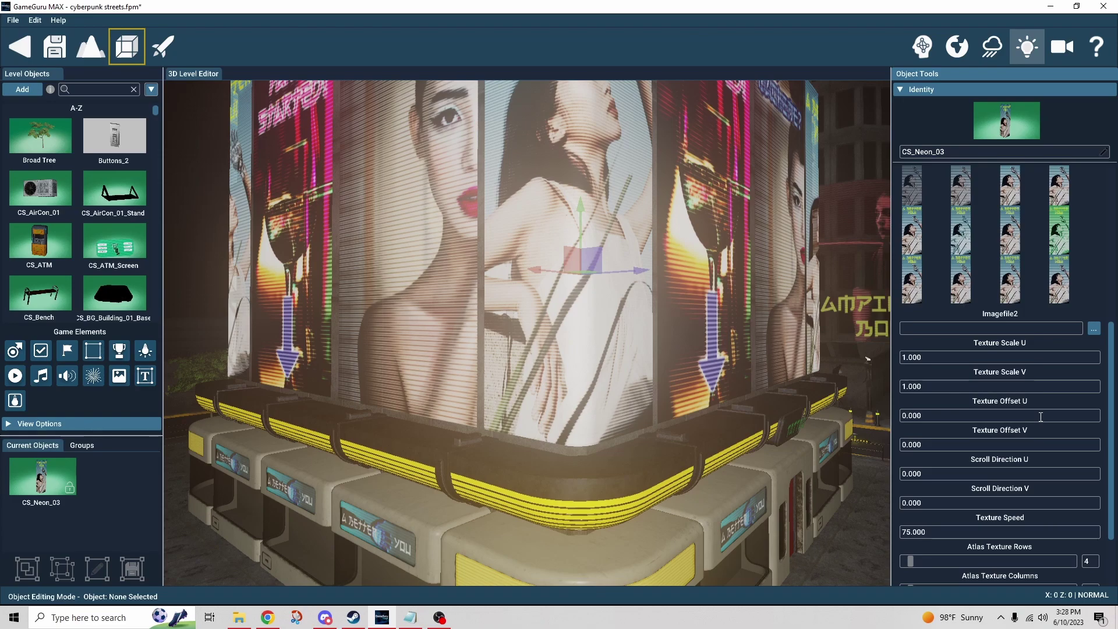
scroll(1040, 417, down, 3)
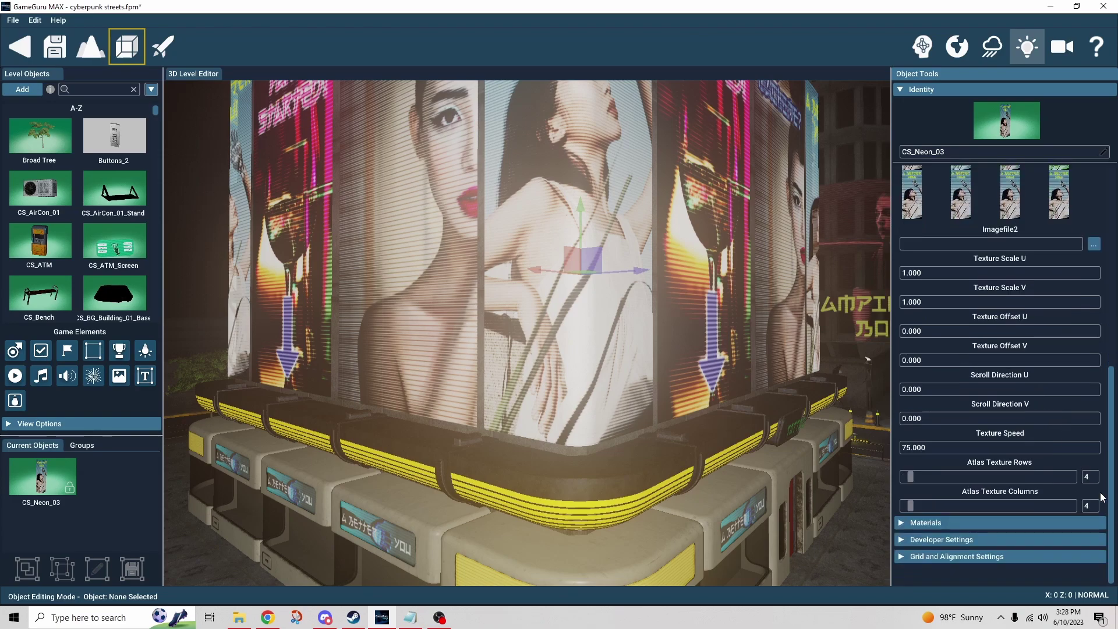
- Travel along the street to the blue bus stop and select its CS_Bus_Stop_Neon_Sign
click(839, 522)
right_drag(838, 523, 960, 513)
key(w)
right_drag(838, 512, 871, 524)
right_drag(844, 466, 914, 482)
click(858, 477)
key(w)
right_drag(640, 379, 809, 474)
key(a)
key(w)
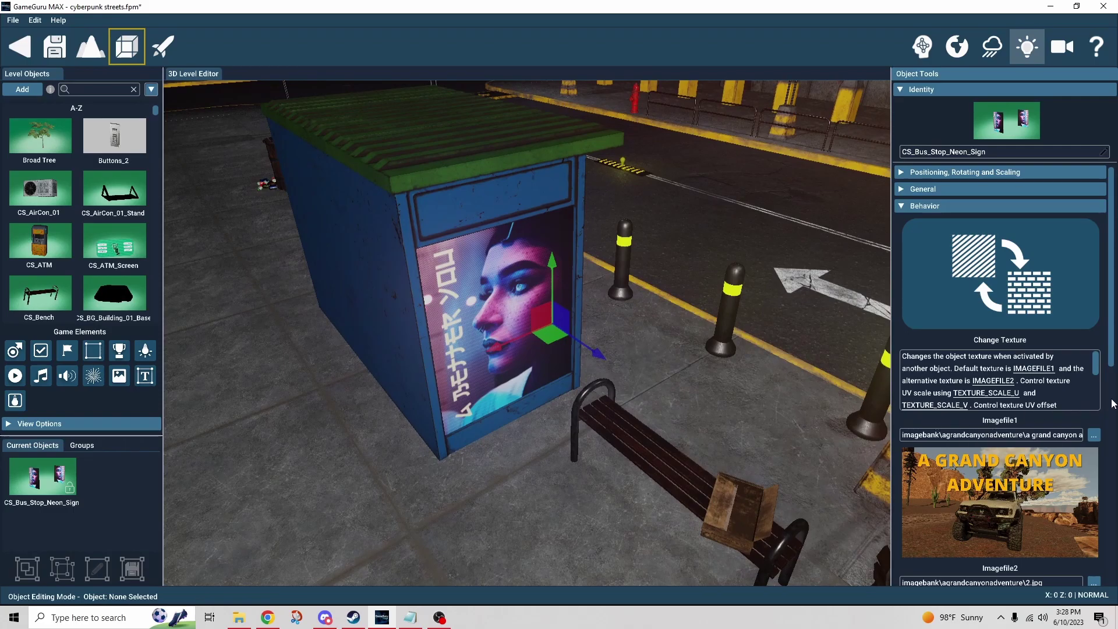
- Review the bus stop sign's two image files and its texture offset, scroll direction and atlas settings
scroll(1113, 402, down, 3)
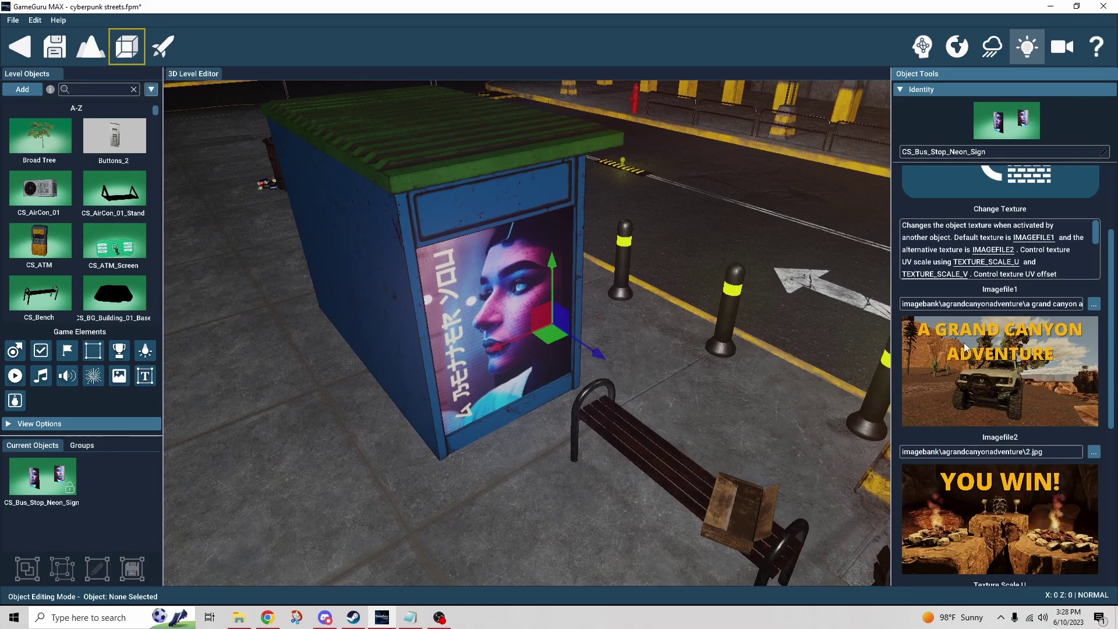
scroll(980, 385, down, 2)
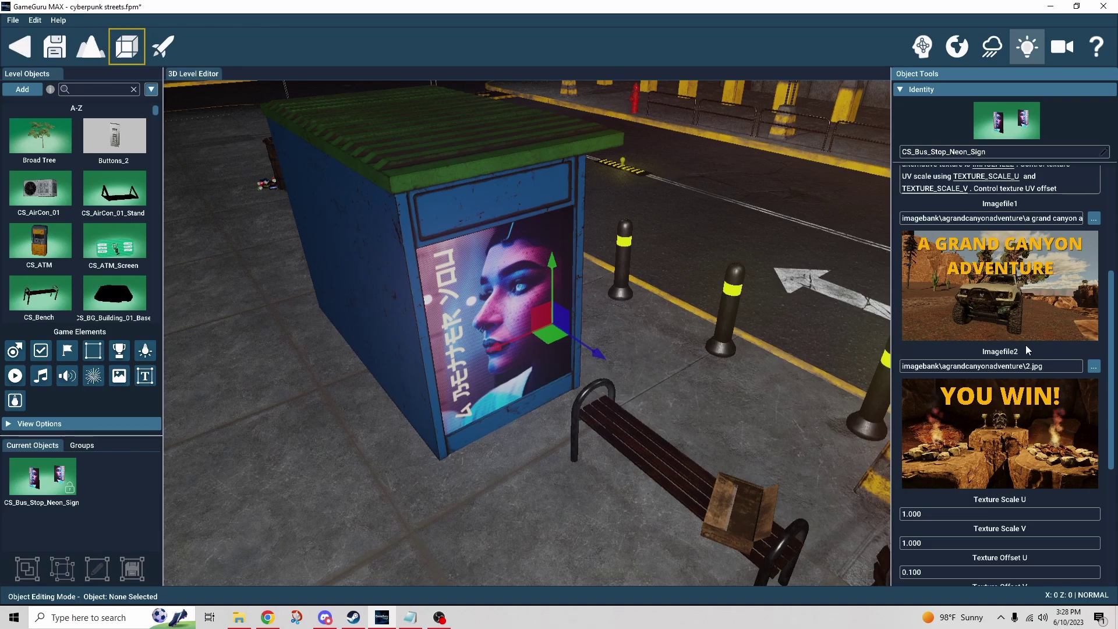
scroll(932, 442, down, 5)
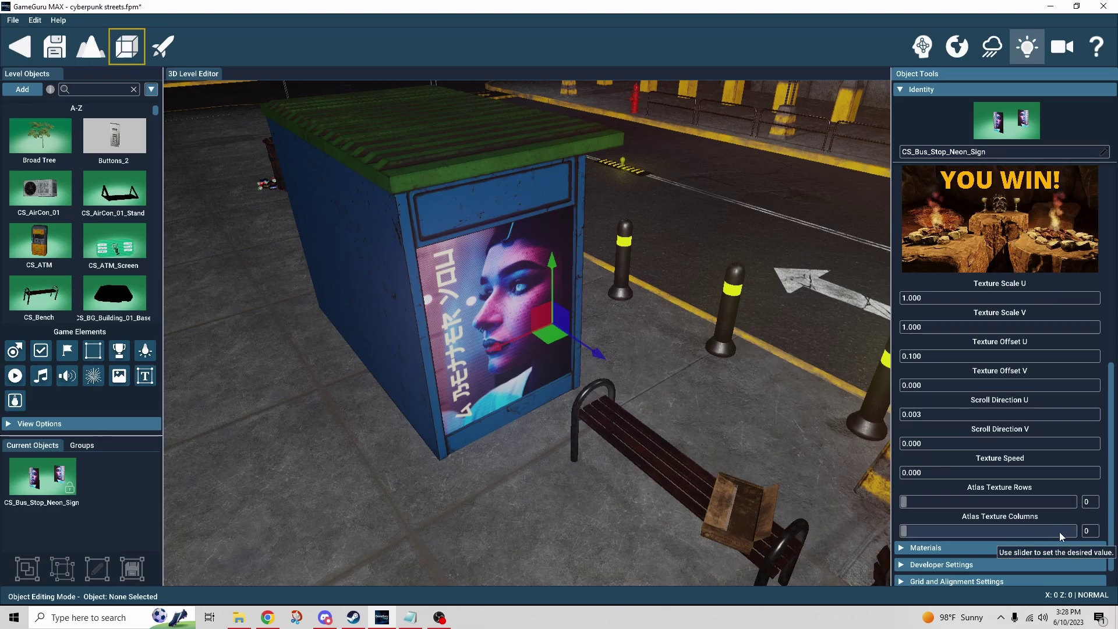
- Place the Player Start Position beside the trigger zone near the bus stop and display the level's logic connections
mouse_move(413, 267)
right_down()
mouse_move(349, 297)
mouse_move(209, 286)
mouse_move(308, 309)
mouse_move(315, 349)
right_up()
click(18, 353)
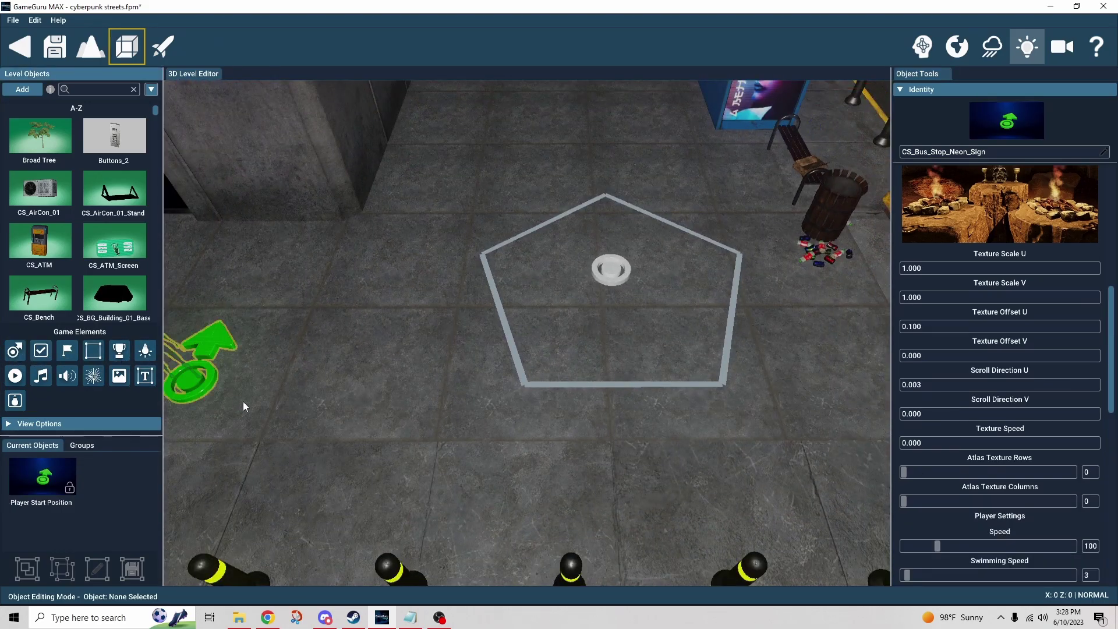
click(348, 440)
right_drag(689, 280, 882, 182)
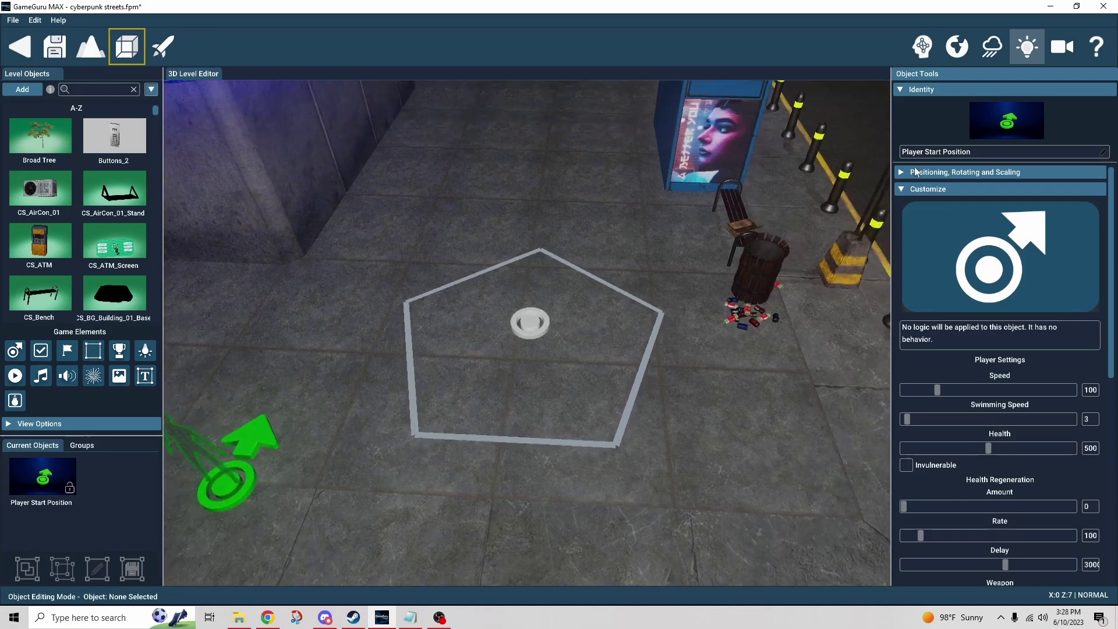
click(922, 45)
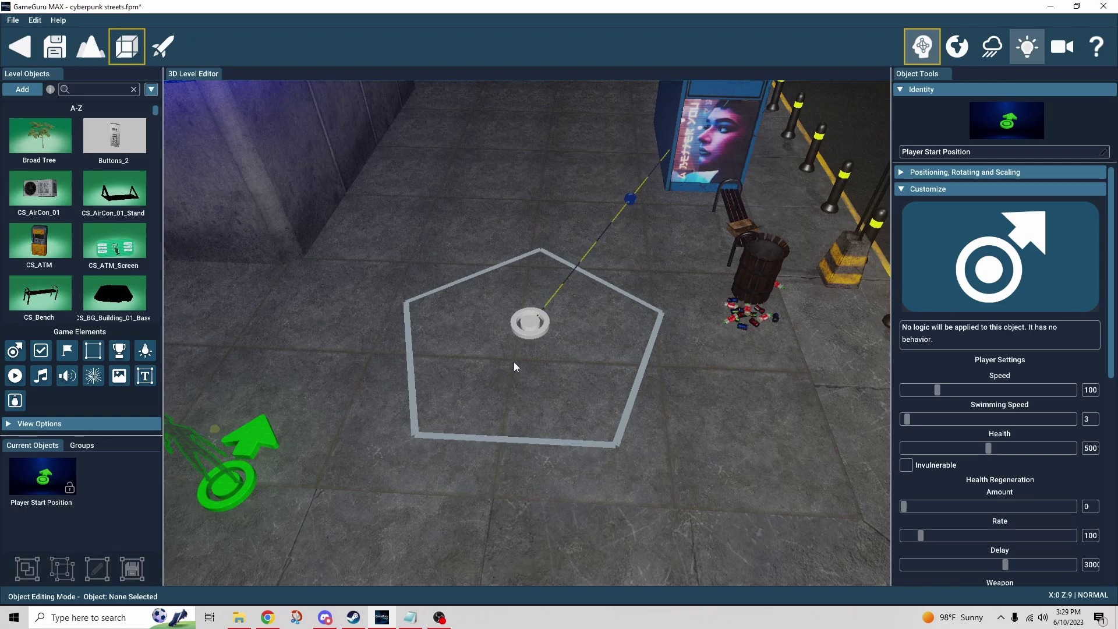
- Test the level and walk toward the bus stop to watch its sign's texture
click(163, 49)
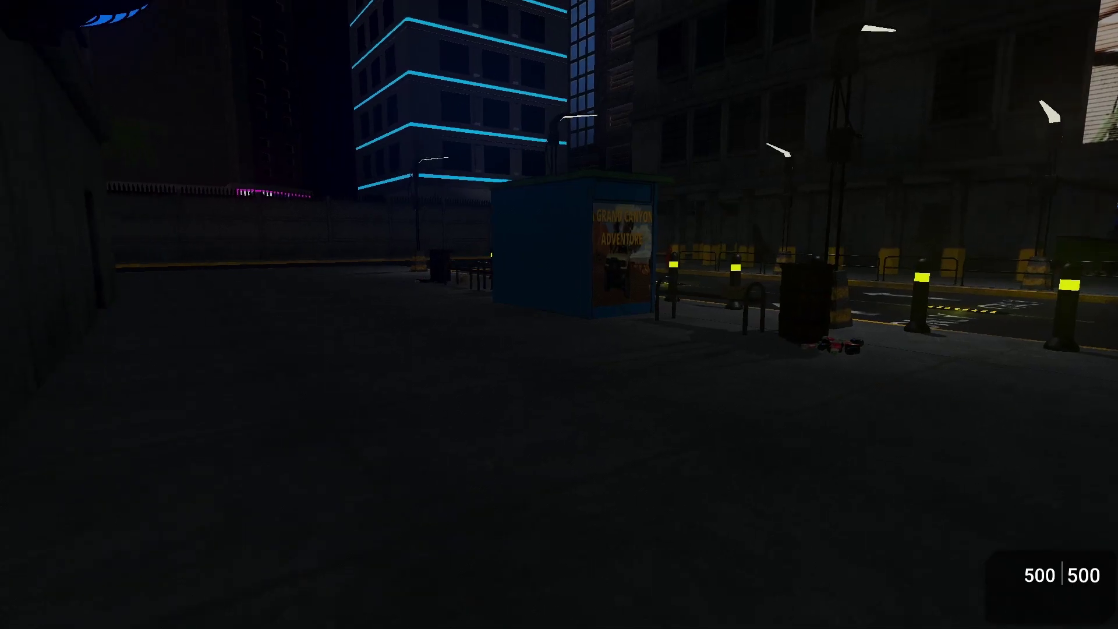
key(d)
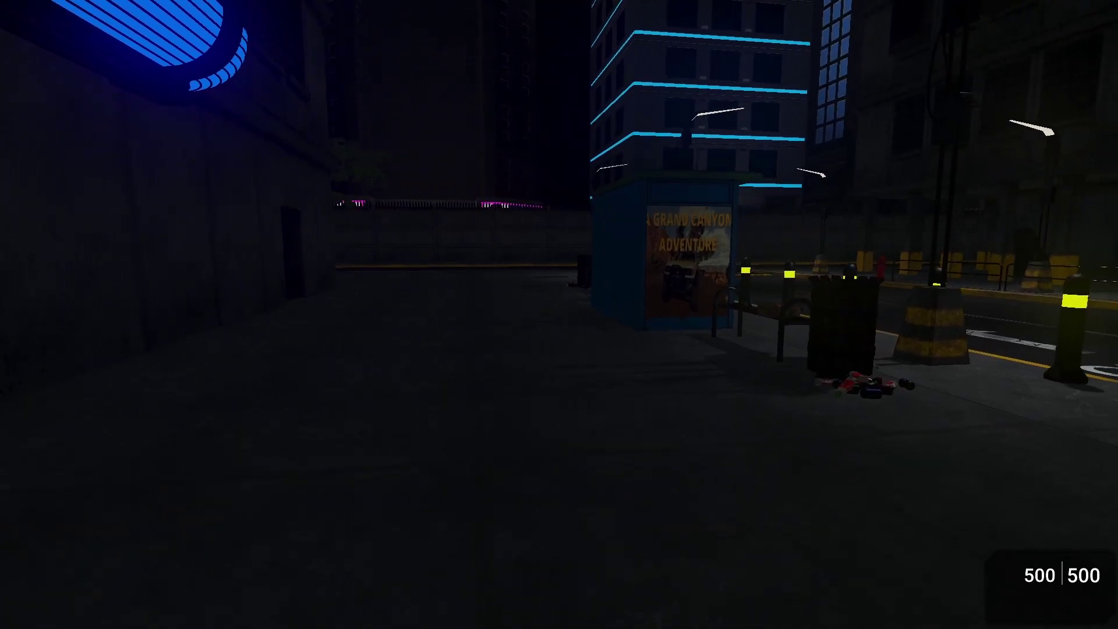
key(w)
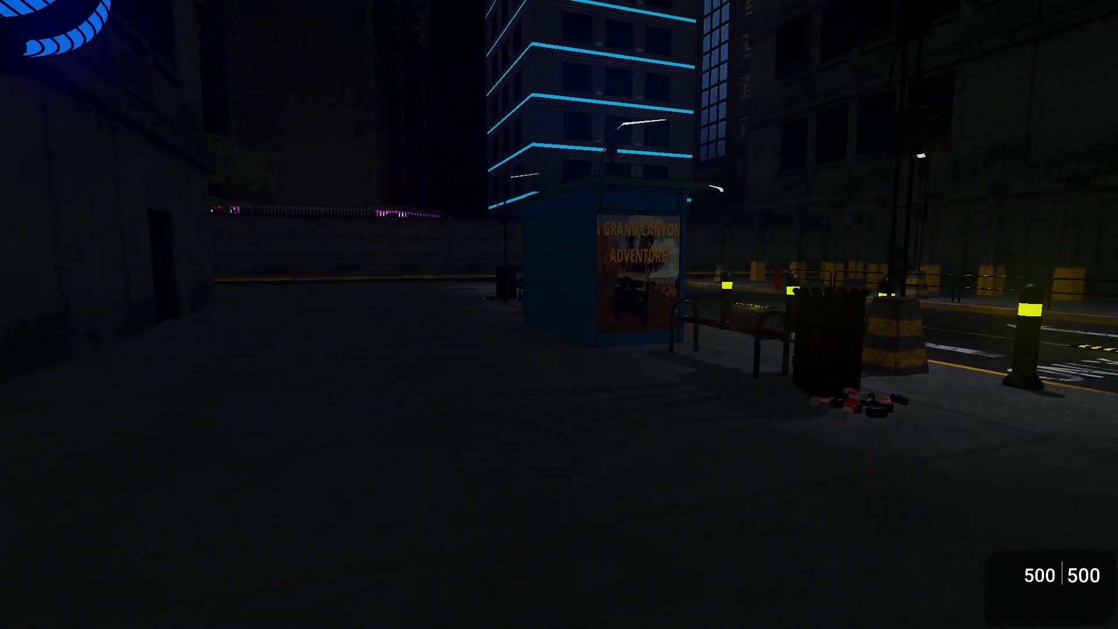
key(w)
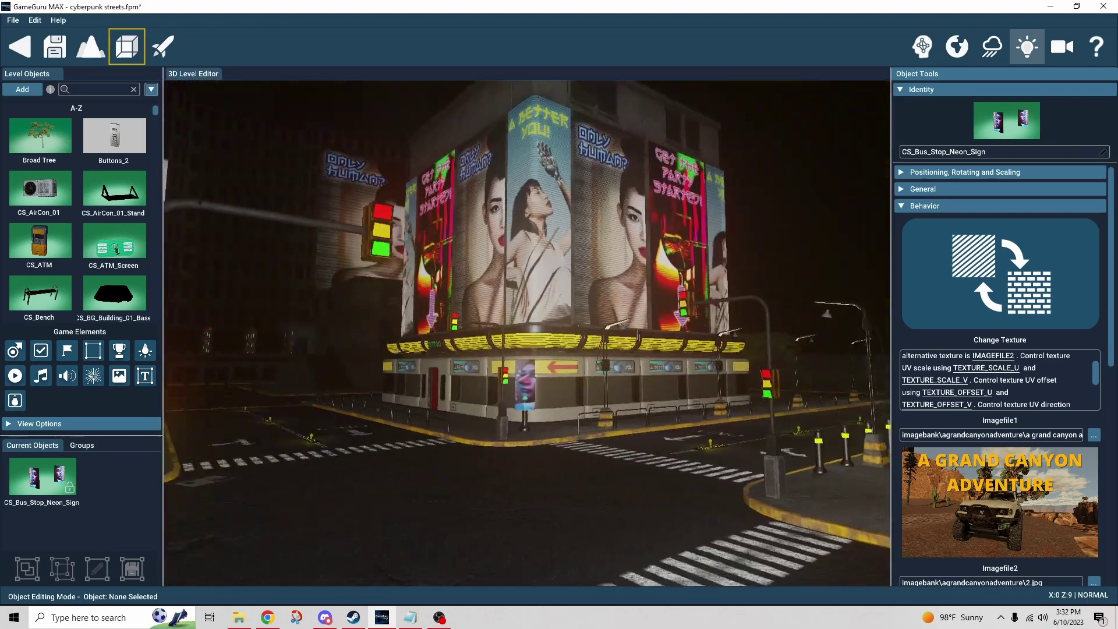
- Travel to the corner building and select the CS_Stop_Light_Lights object on the traffic light in front of it
right_drag(757, 495, 686, 501)
key(w)
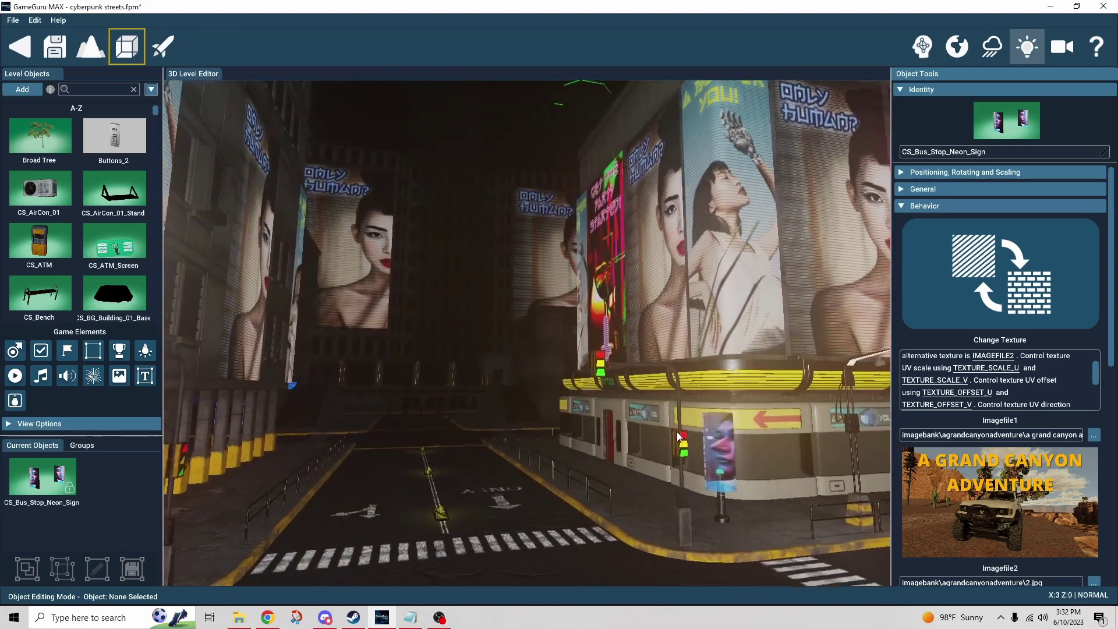
click(683, 441)
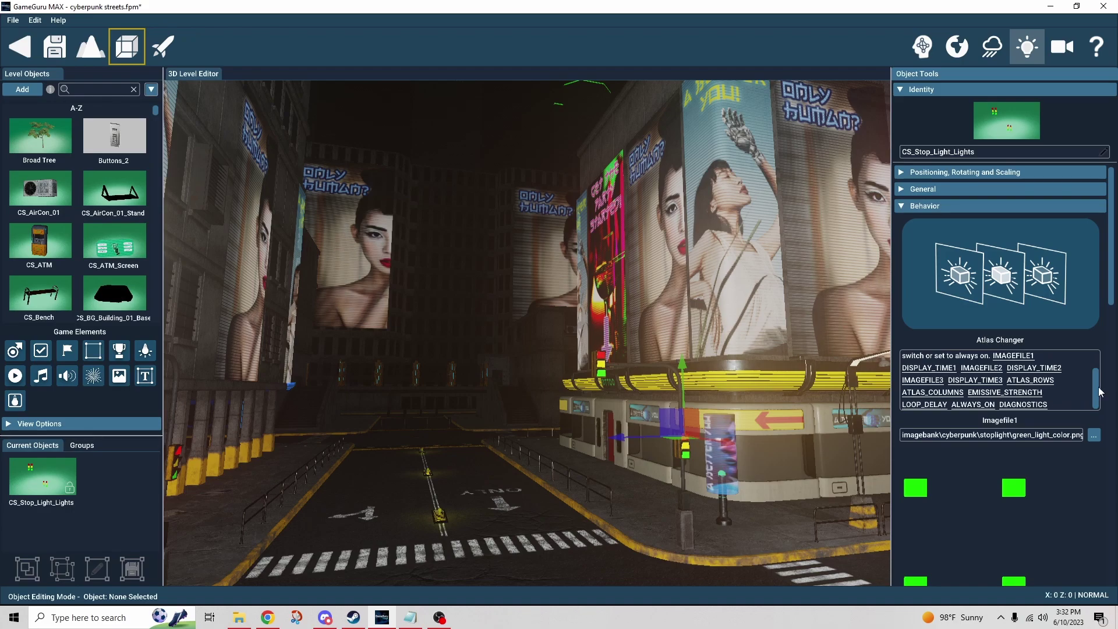
- Review the stop light's Atlas Changer image files, display times, atlas rows and columns, emissive strength, loop delay and Always On setting
scroll(1107, 402, down, 1)
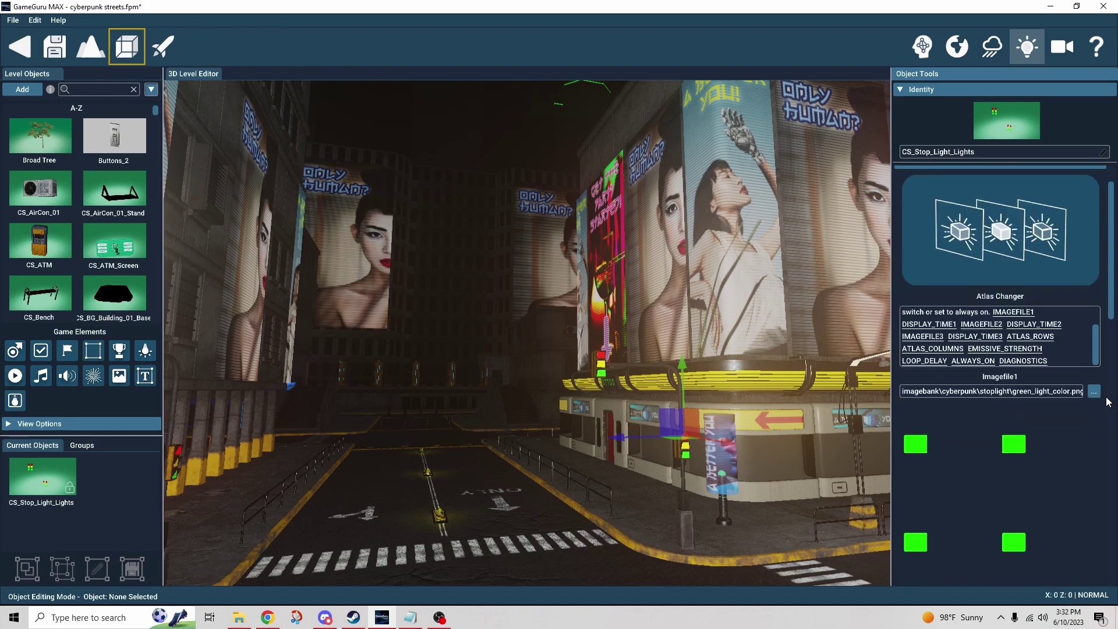
scroll(1108, 401, down, 2)
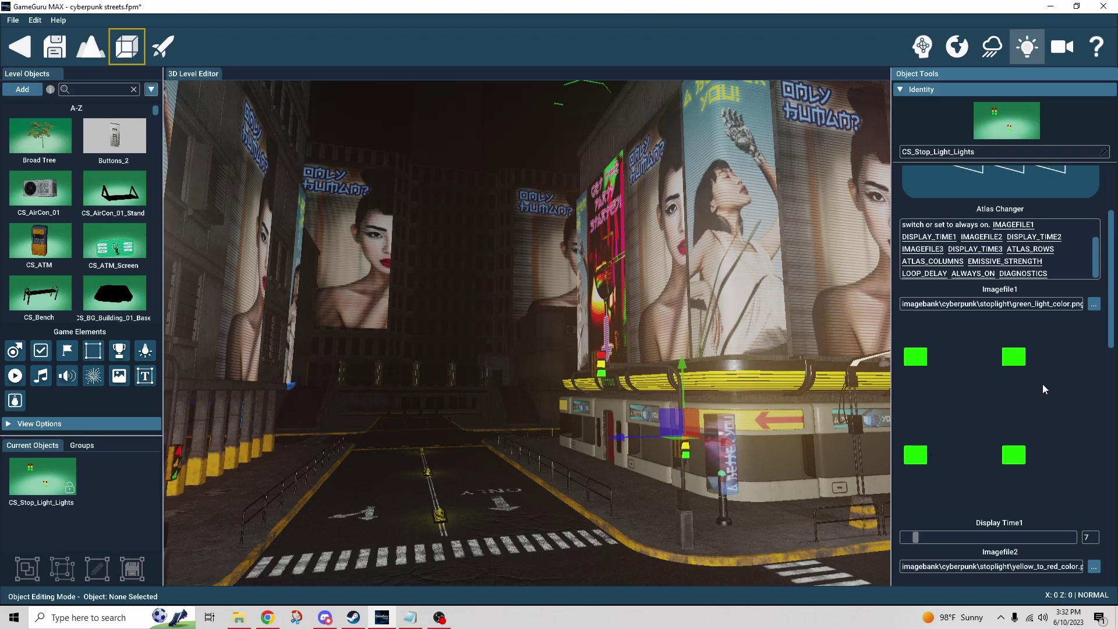
scroll(1079, 407, down, 3)
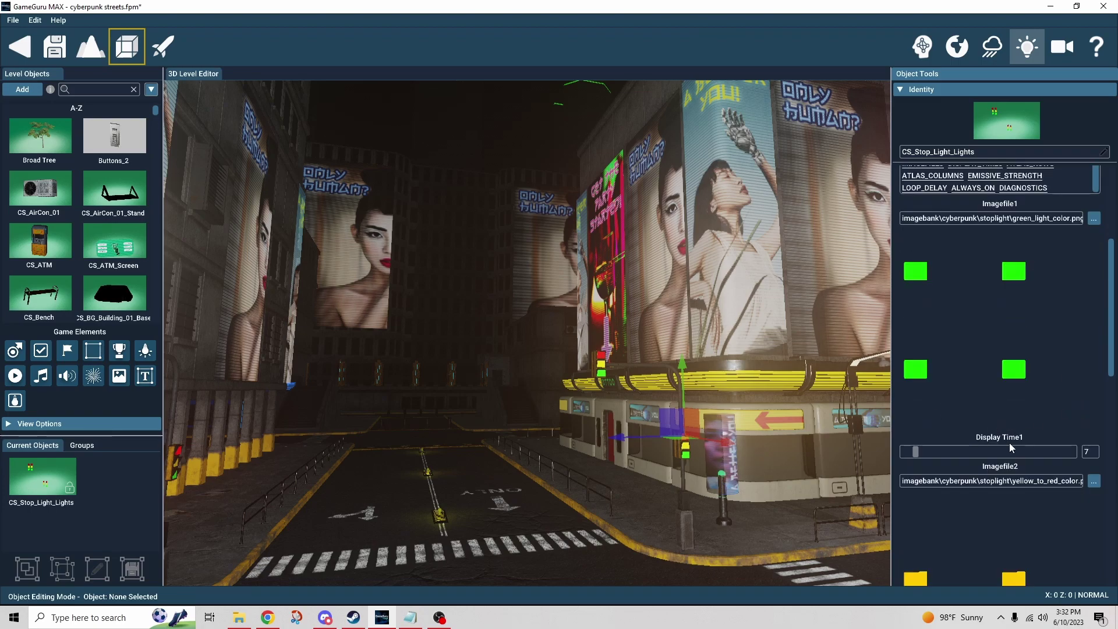
scroll(1104, 441, down, 4)
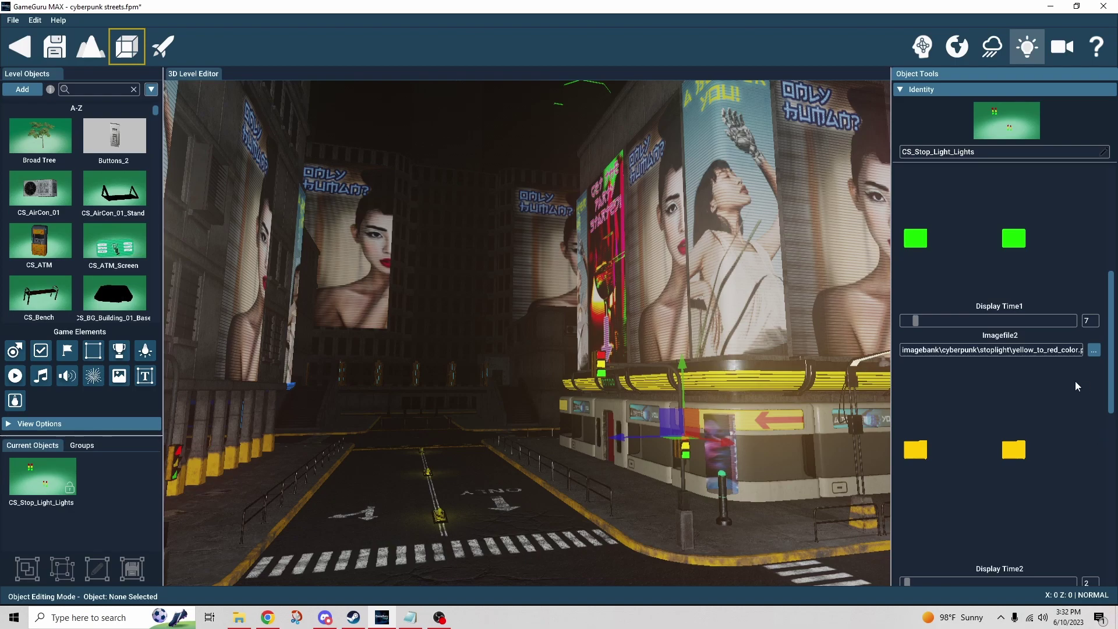
scroll(1079, 362, down, 3)
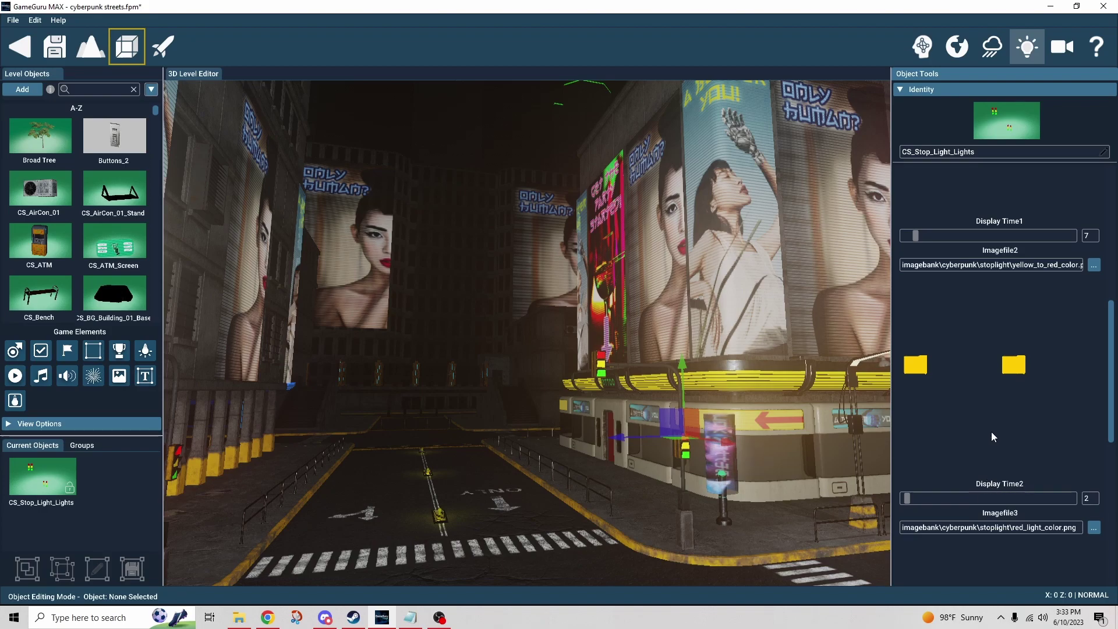
scroll(991, 431, down, 5)
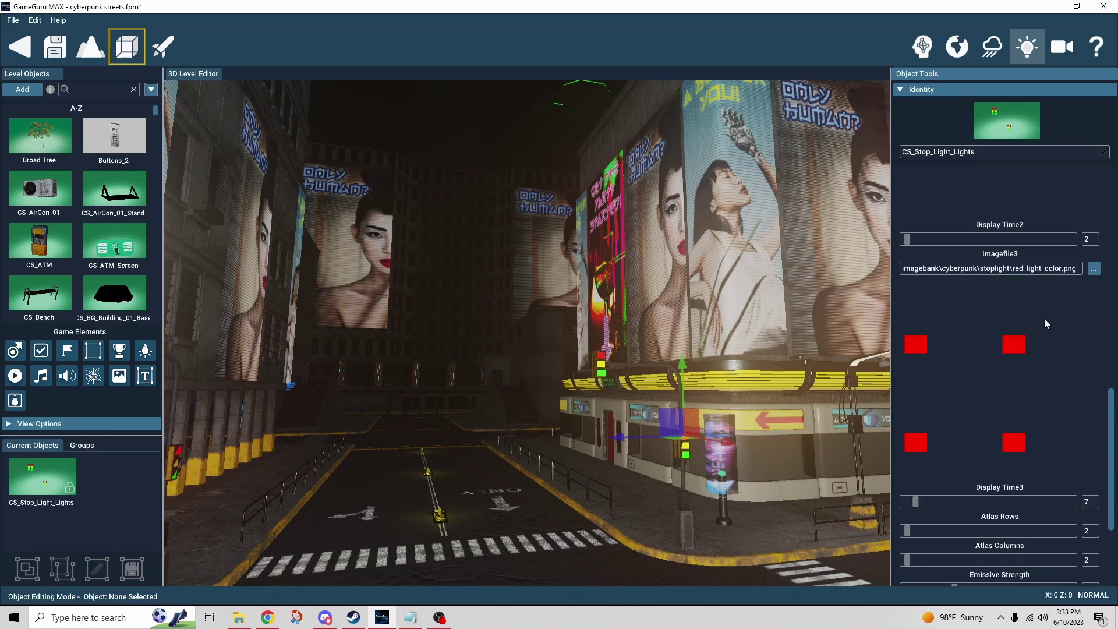
scroll(1065, 402, down, 1)
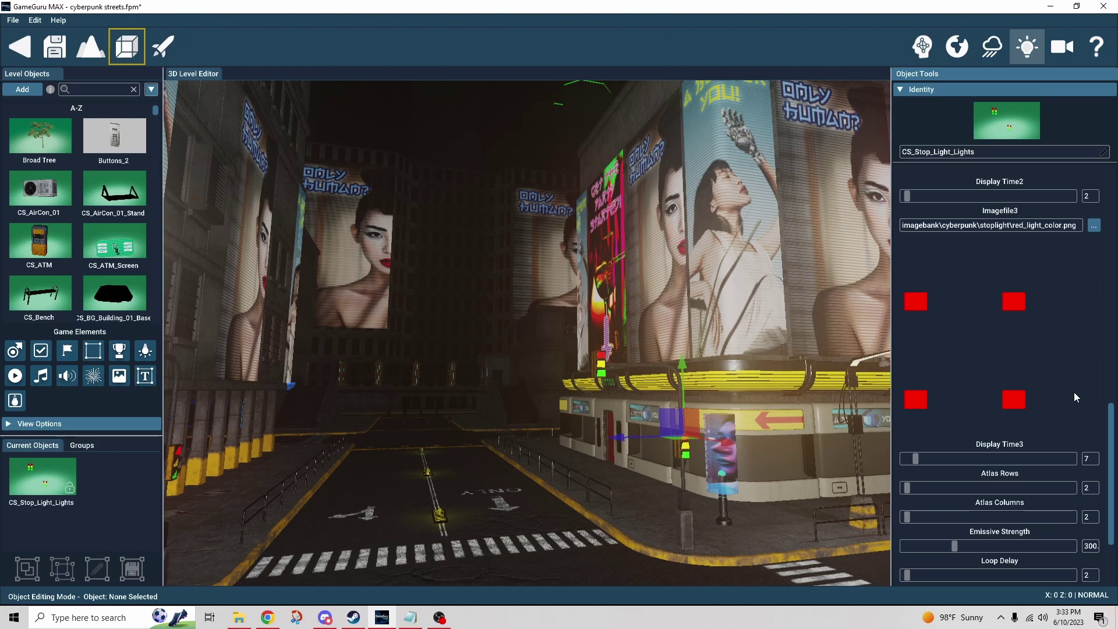
scroll(1107, 391, down, 3)
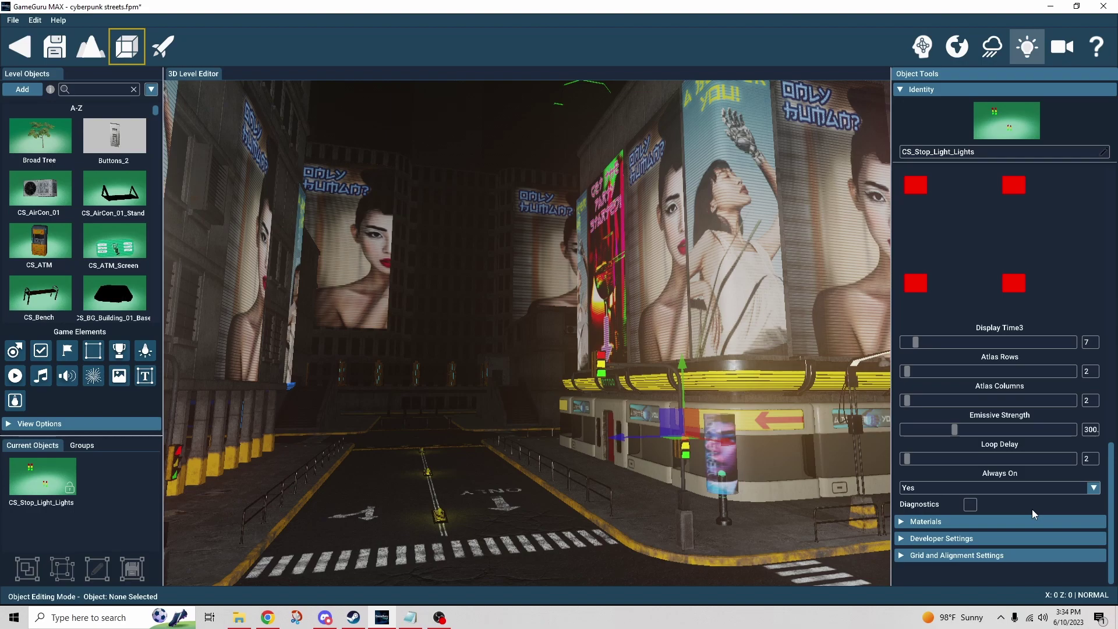
mouse_move(491, 421)
right_down()
mouse_move(541, 438)
mouse_move(484, 442)
right_up()
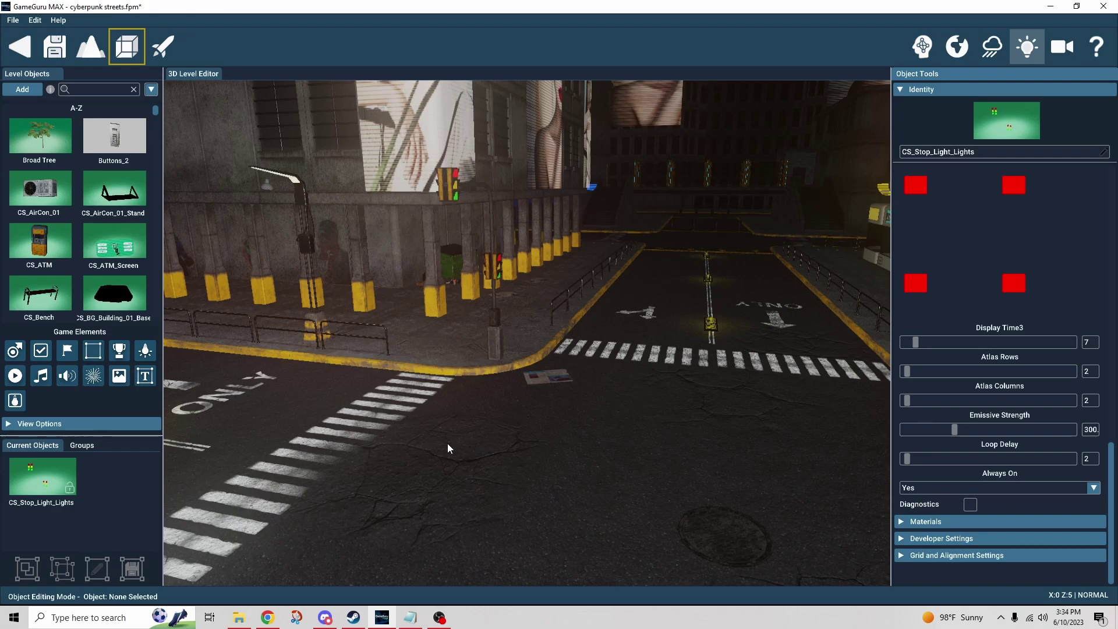